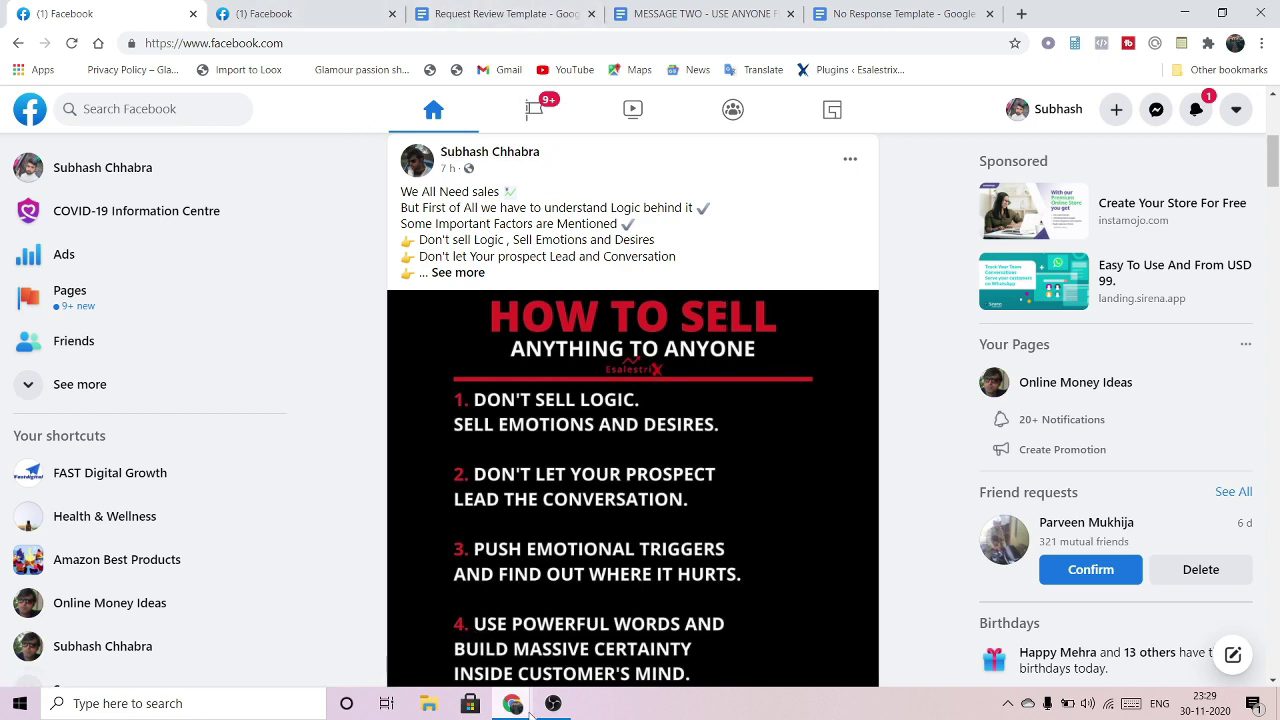
Switch to the incognito browser window with Ads Manager and bring up the disabled ad account's campaigns page
mouse_move(512, 703)
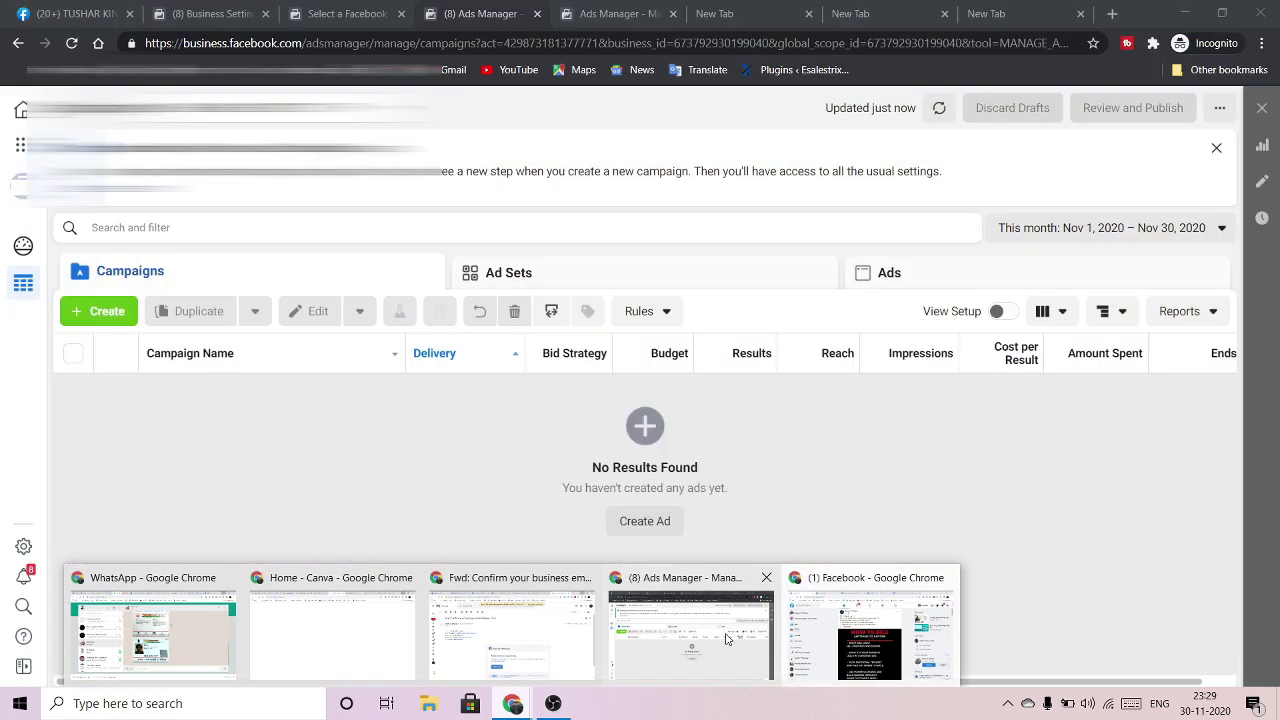
click(690, 635)
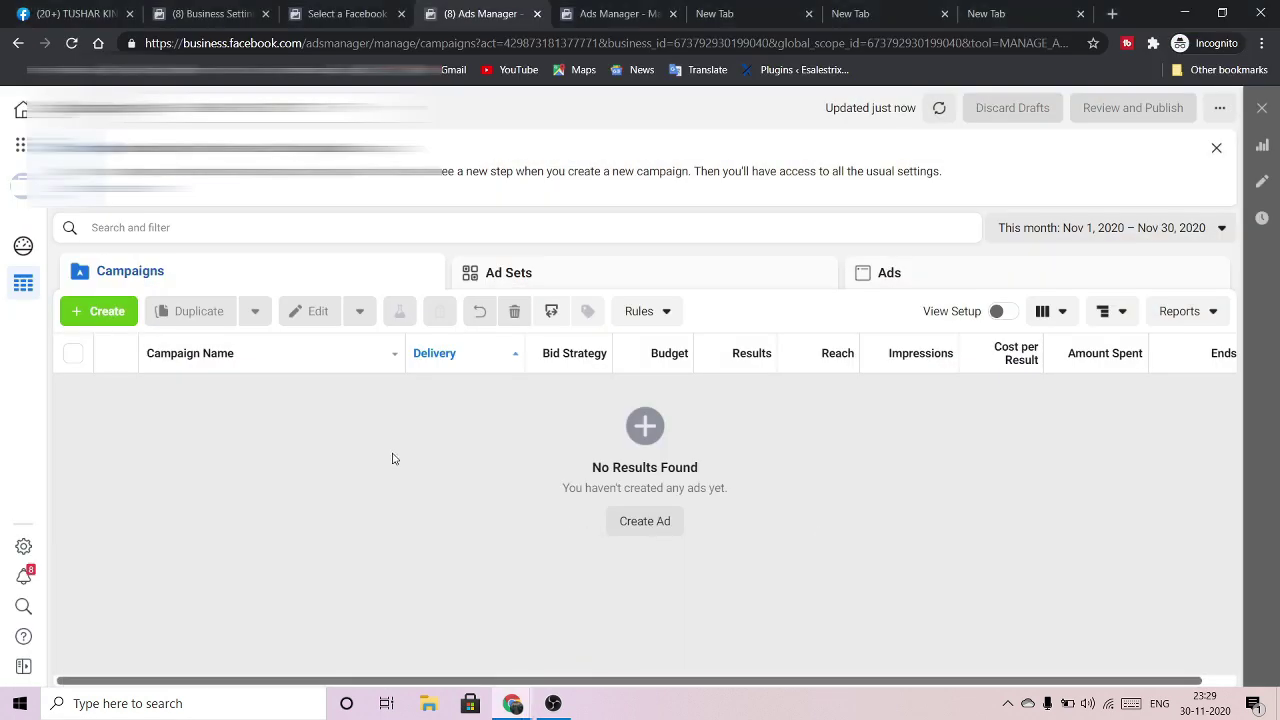
click(600, 13)
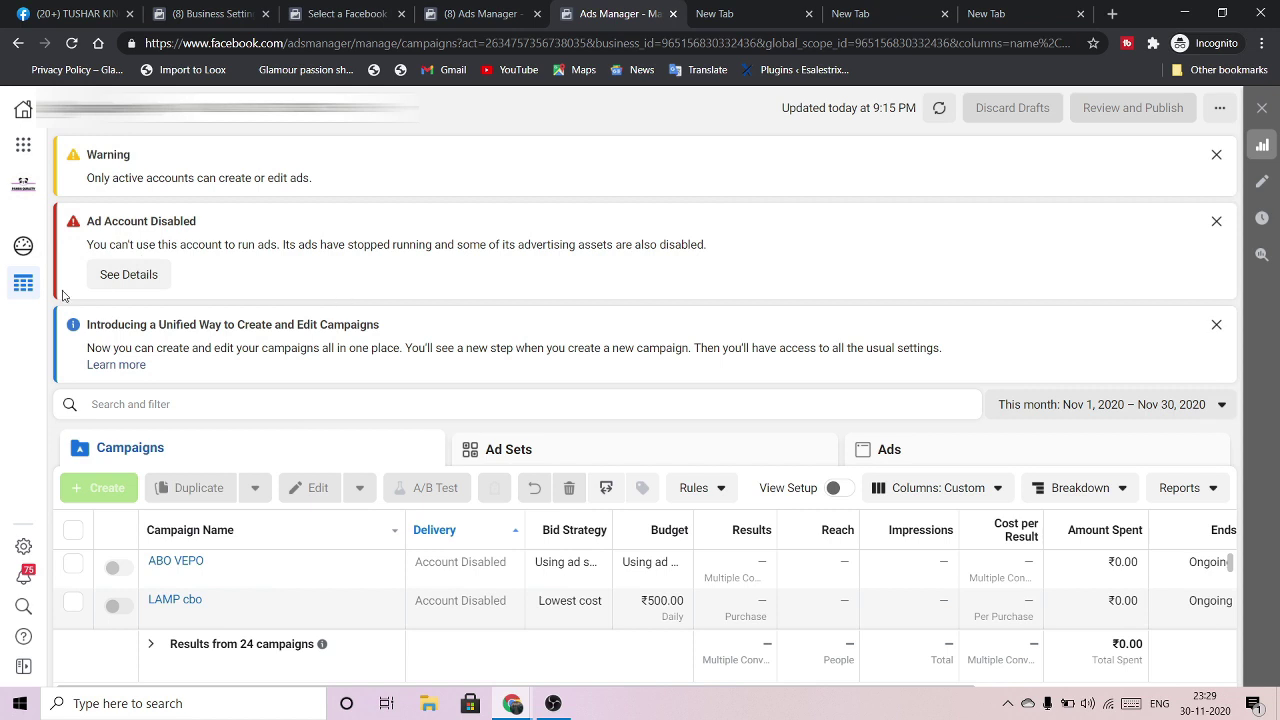
Open the disabled ad account's details in a new tab and view its Account Quality page
right_click(138, 276)
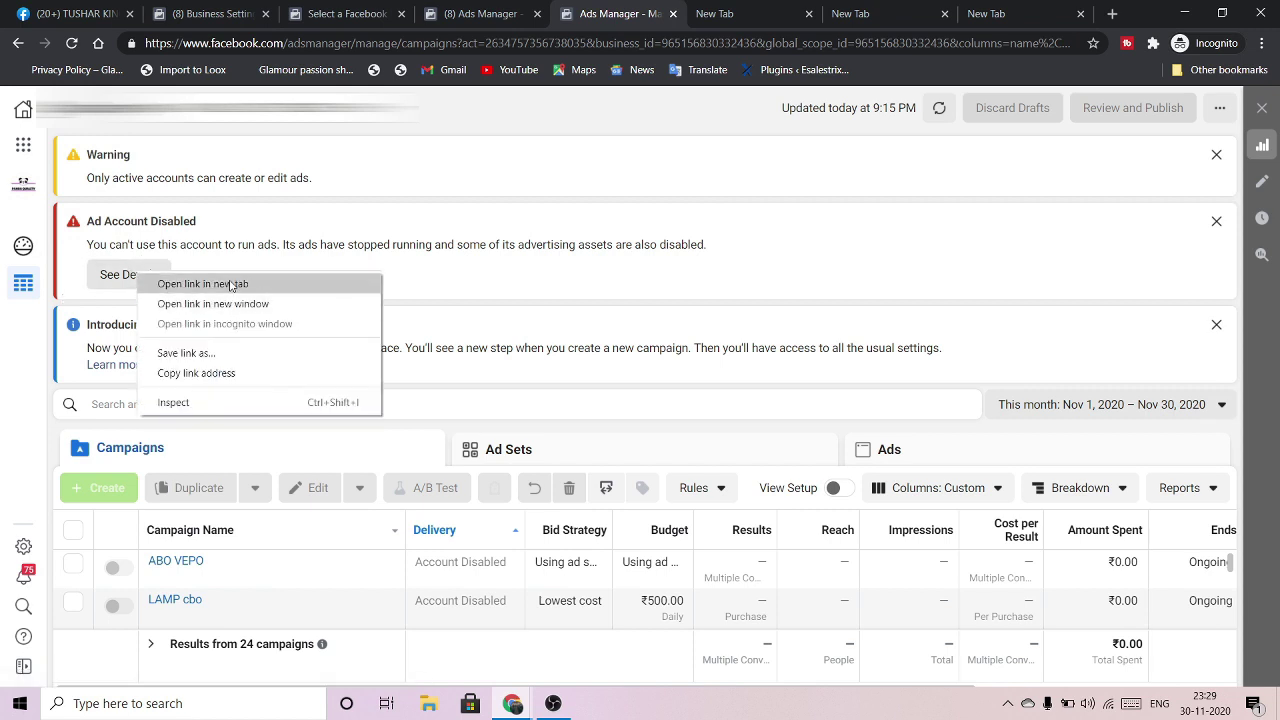
click(175, 283)
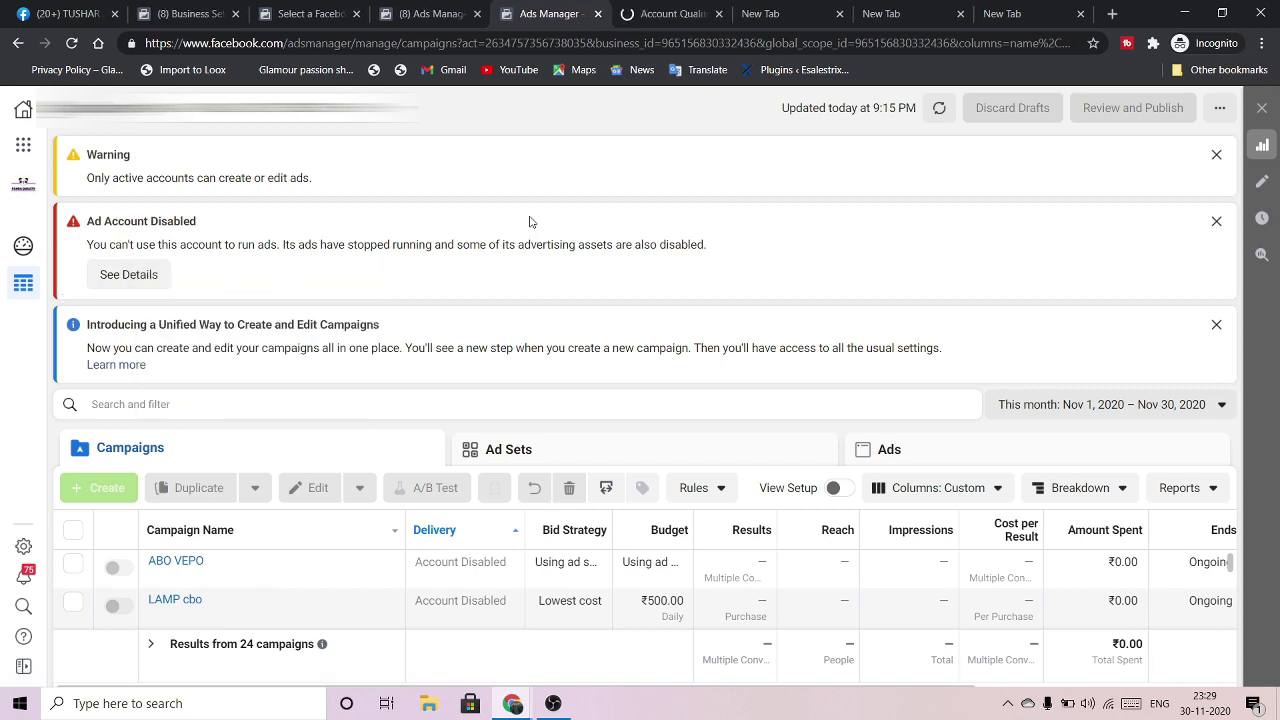
click(656, 8)
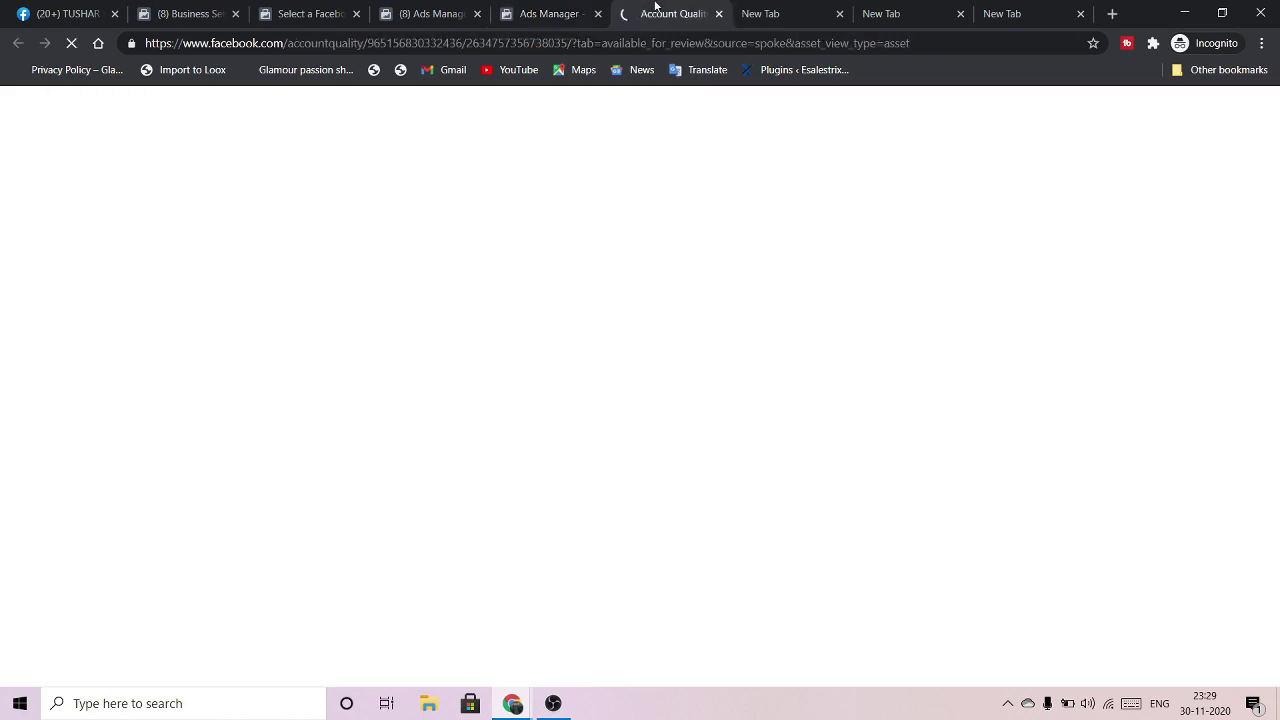
click(516, 12)
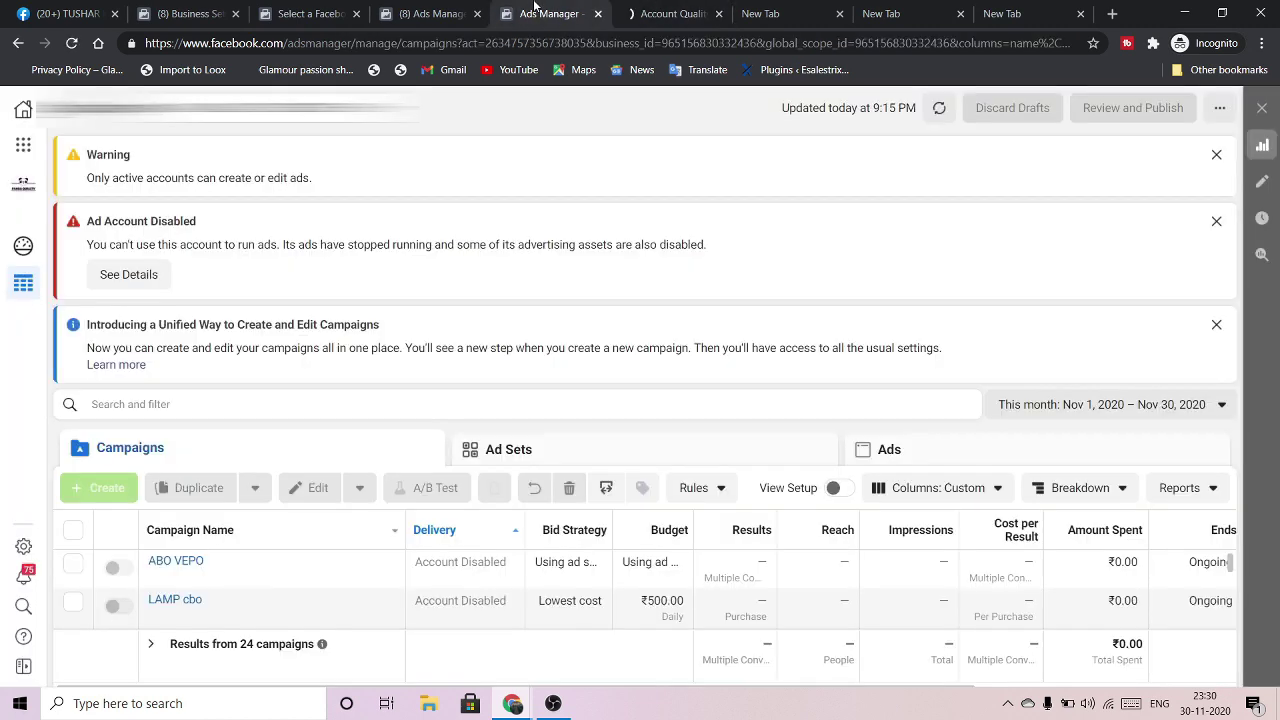
click(118, 287)
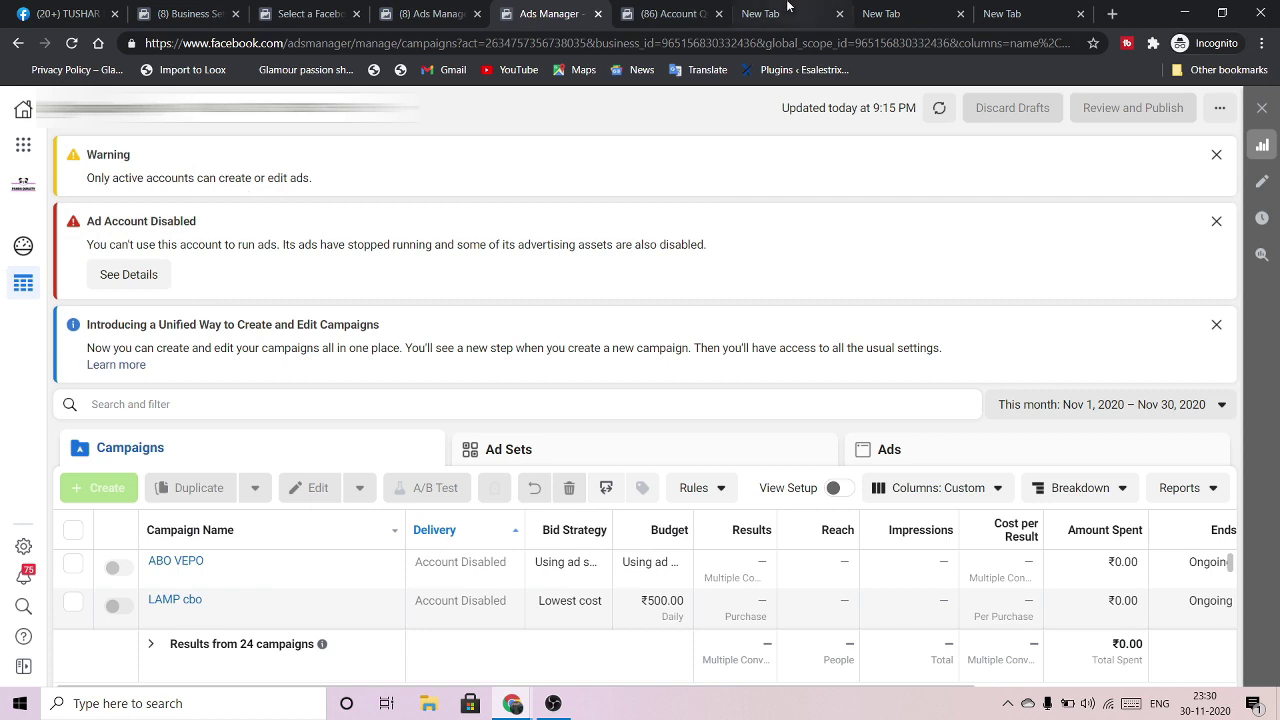
click(688, 10)
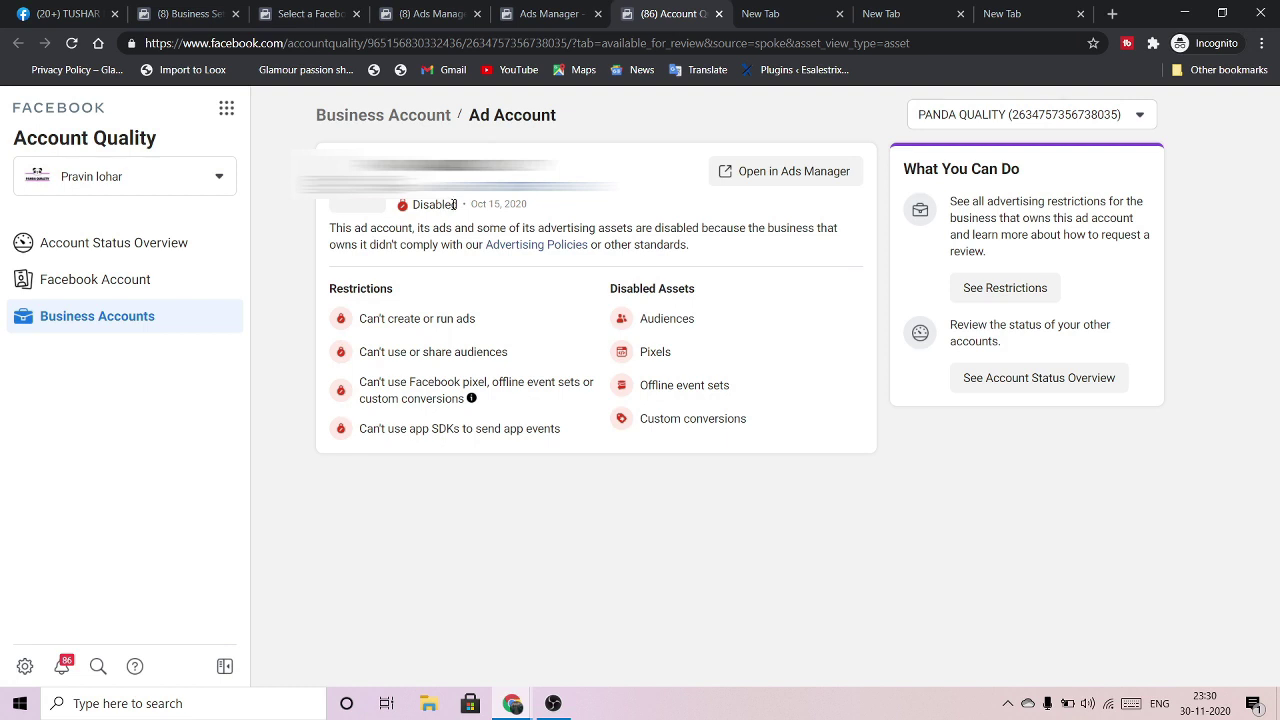
Open the restriction details of the business that owns the ad account and start a review request for it
click(981, 290)
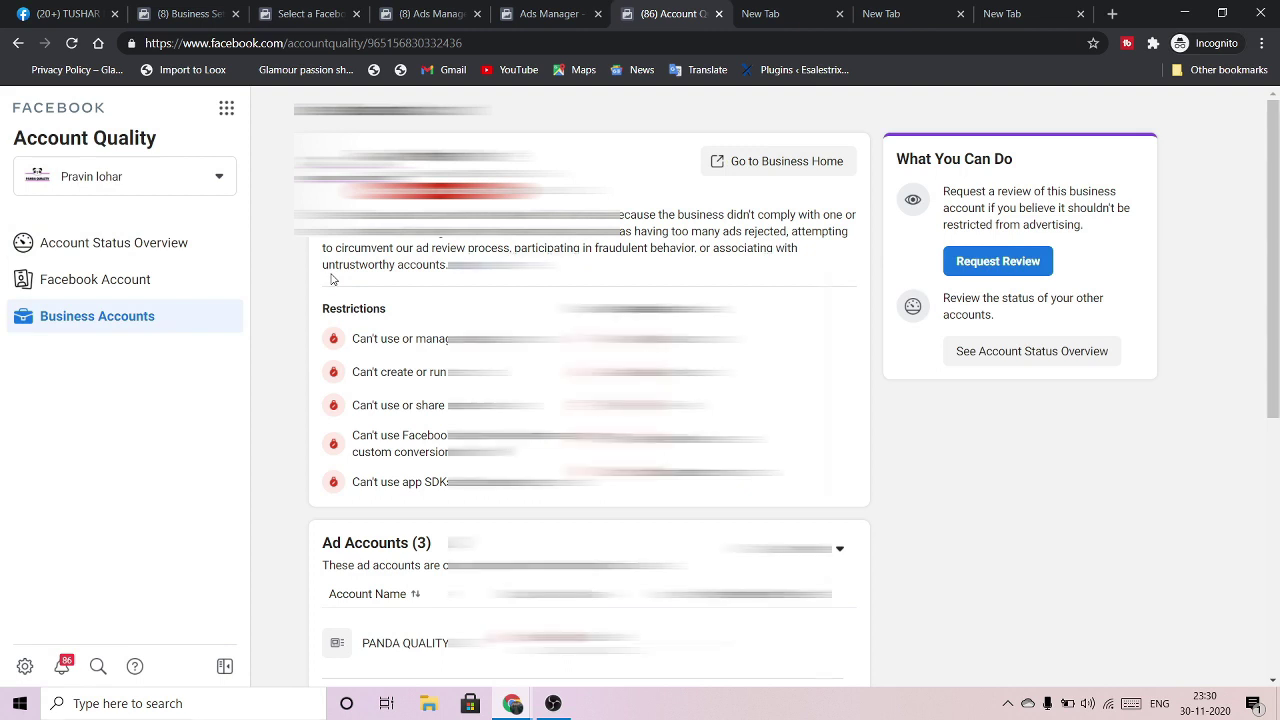
scroll(333, 279, down, 3)
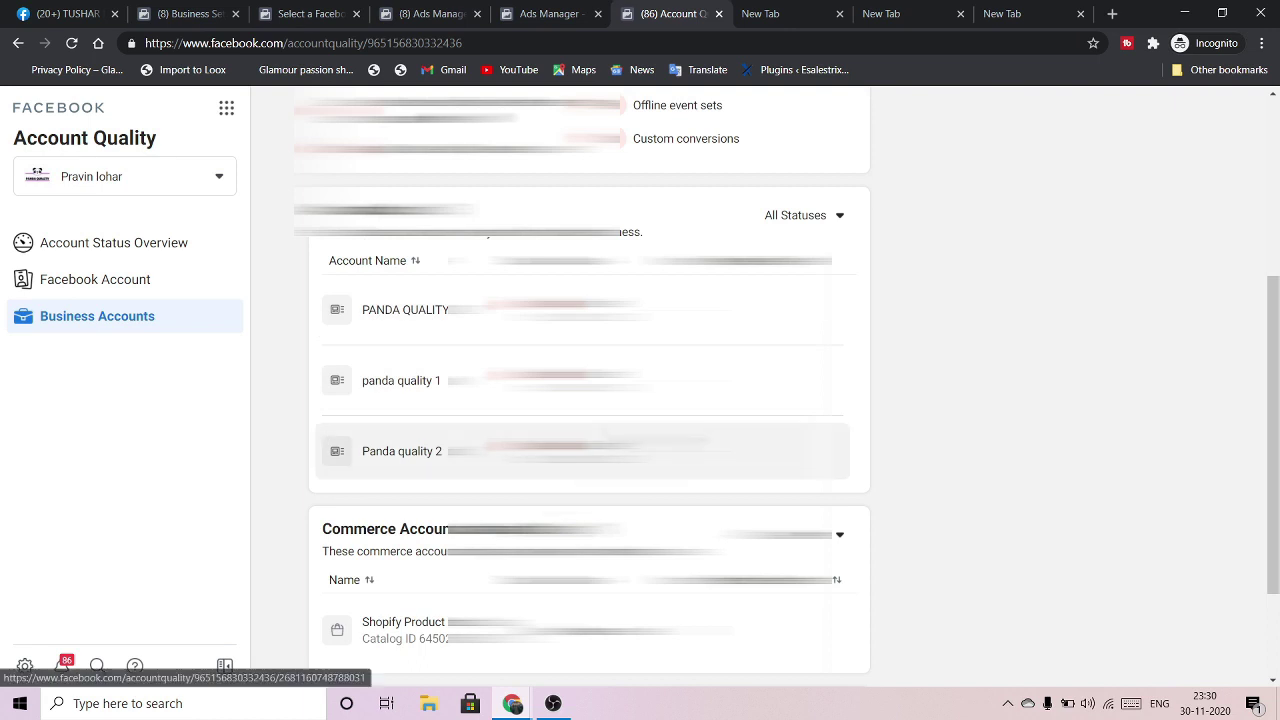
scroll(348, 450, up, 3)
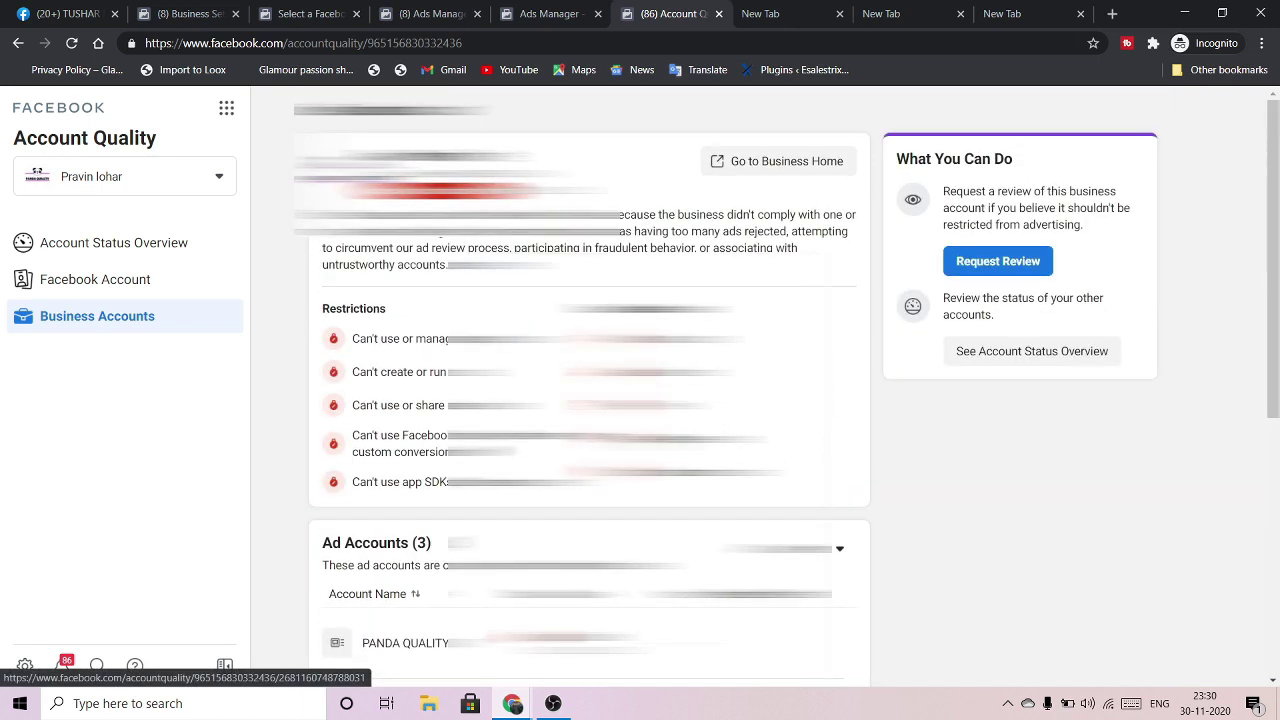
click(998, 261)
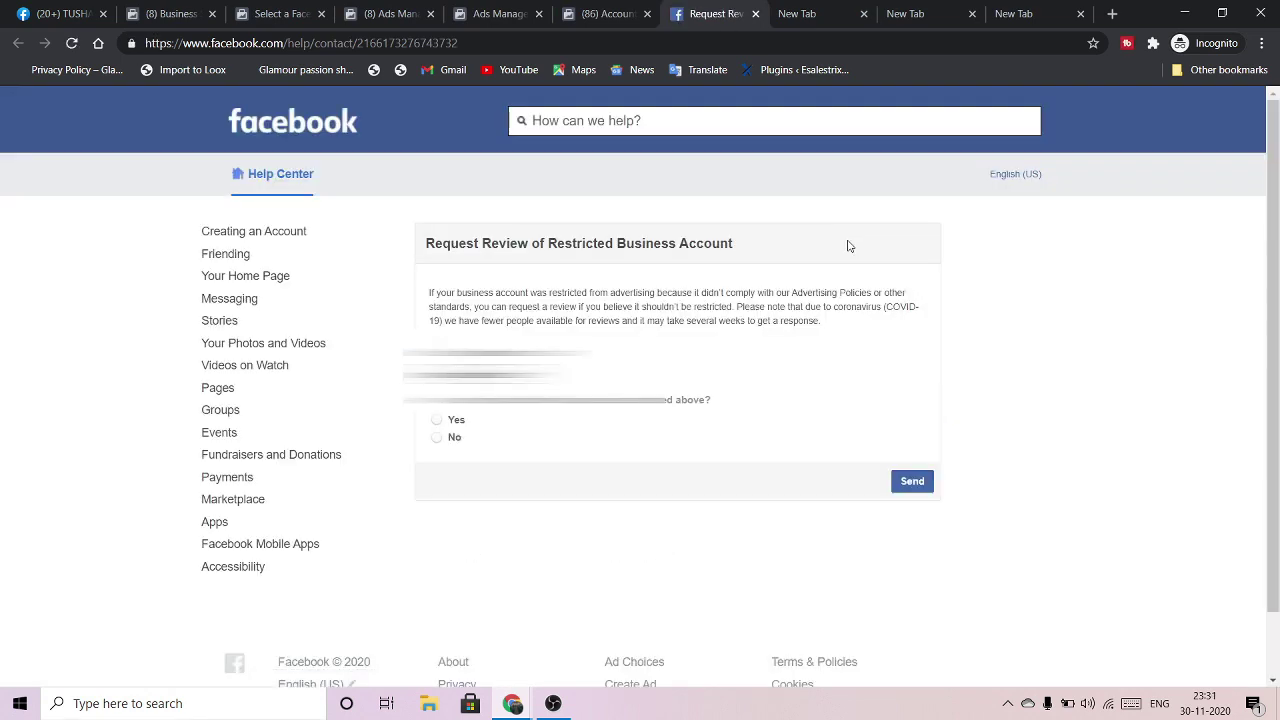
Answer the business account admin question on the review form, trying No and Yes and finishing with No
click(438, 441)
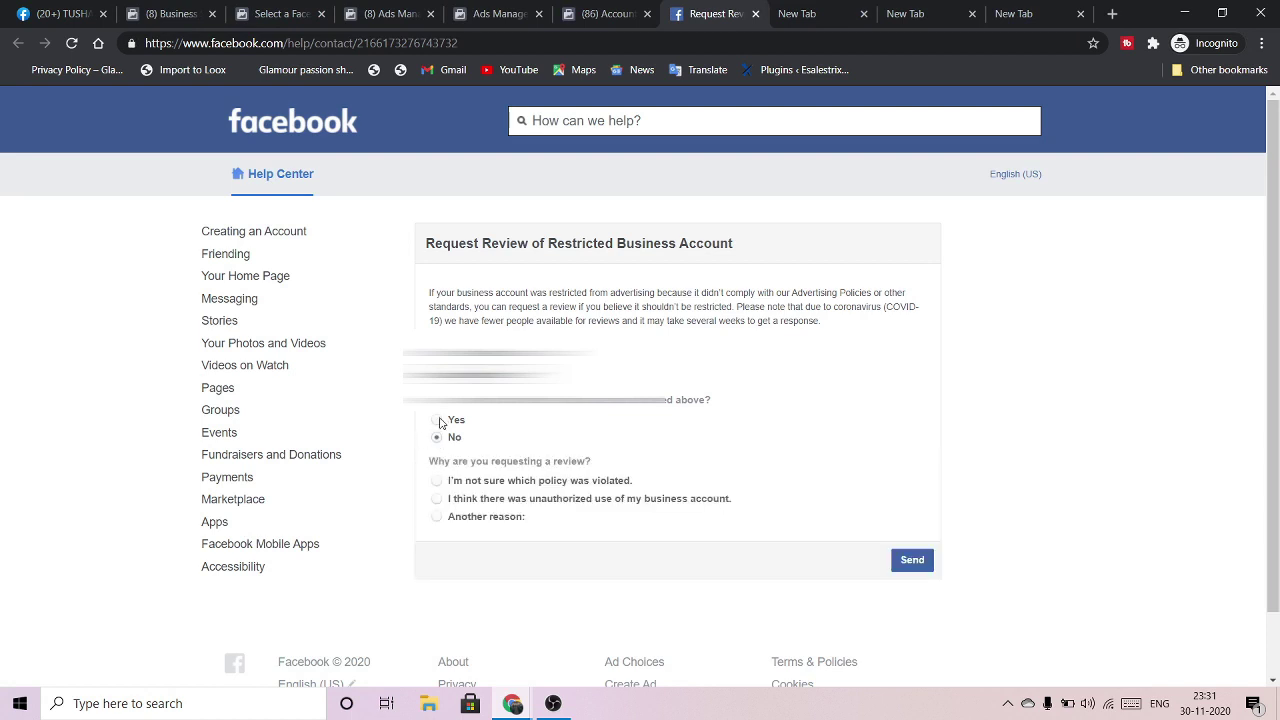
click(438, 421)
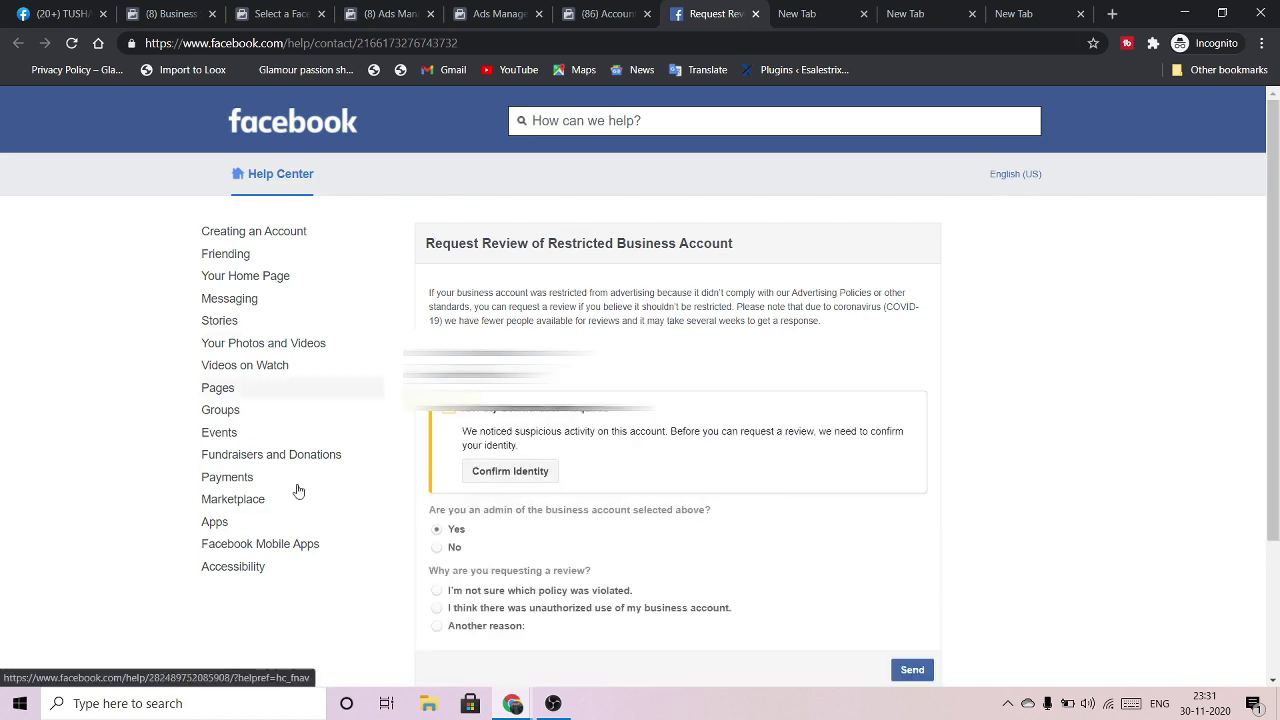
scroll(400, 260, down, 1)
scroll(400, 260, up, 1)
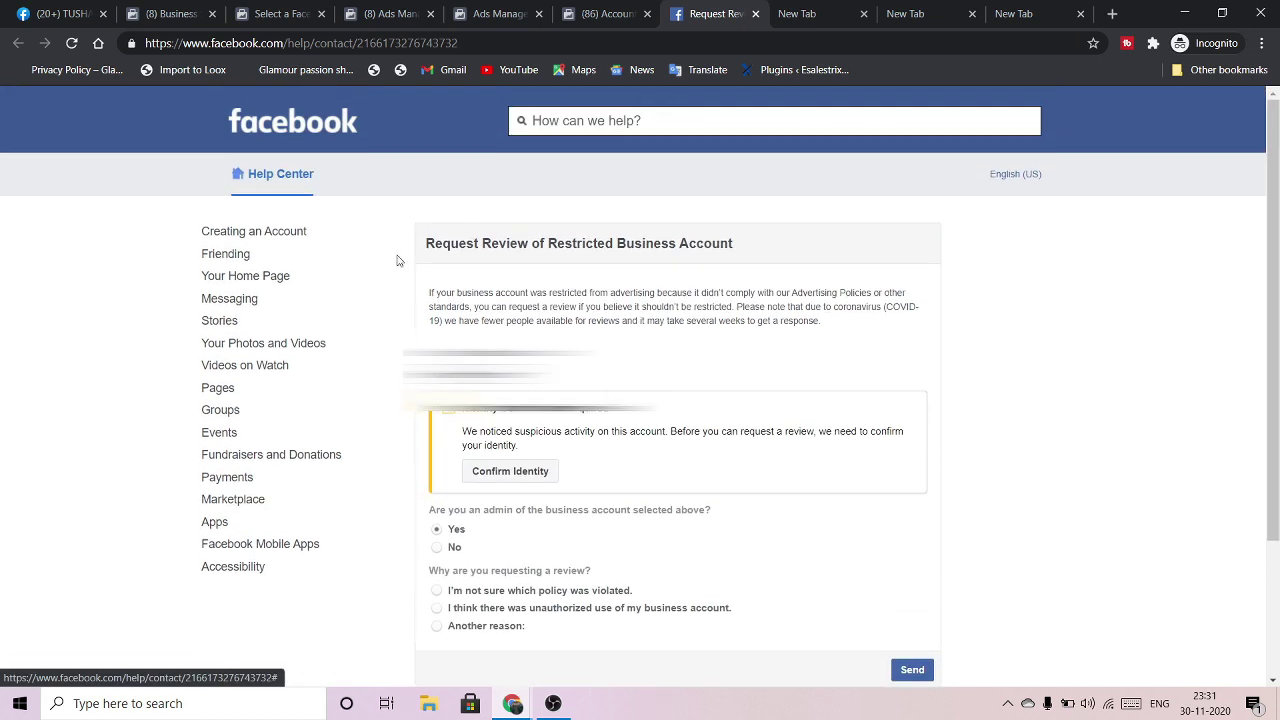
scroll(586, 455, down, 1)
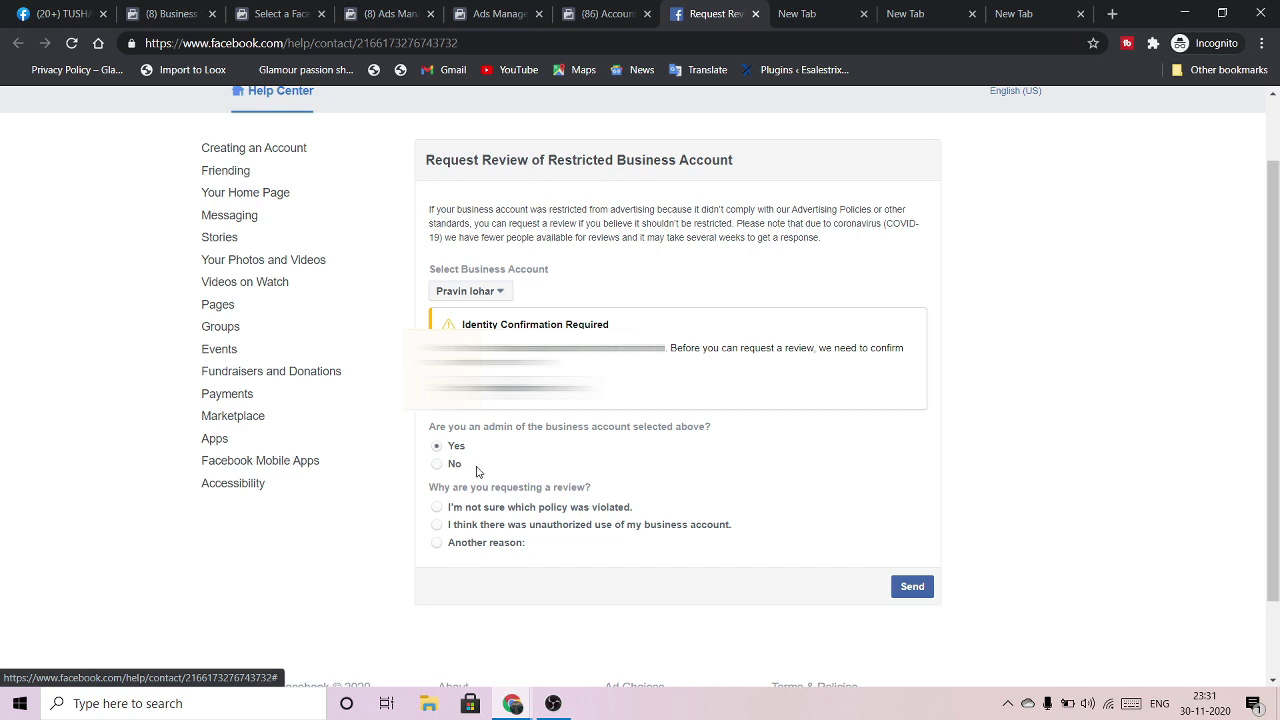
click(436, 465)
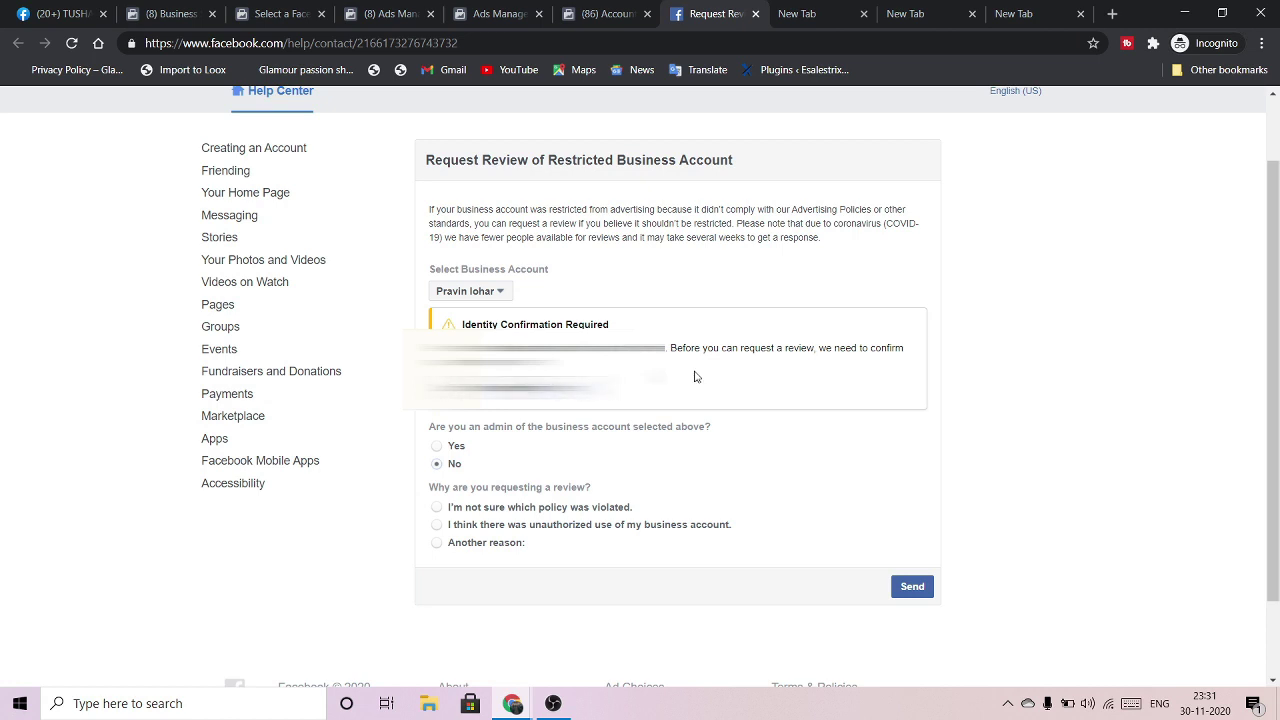
Proceed with the required identity confirmation and start the "I'm not a robot" security check
key(F5)
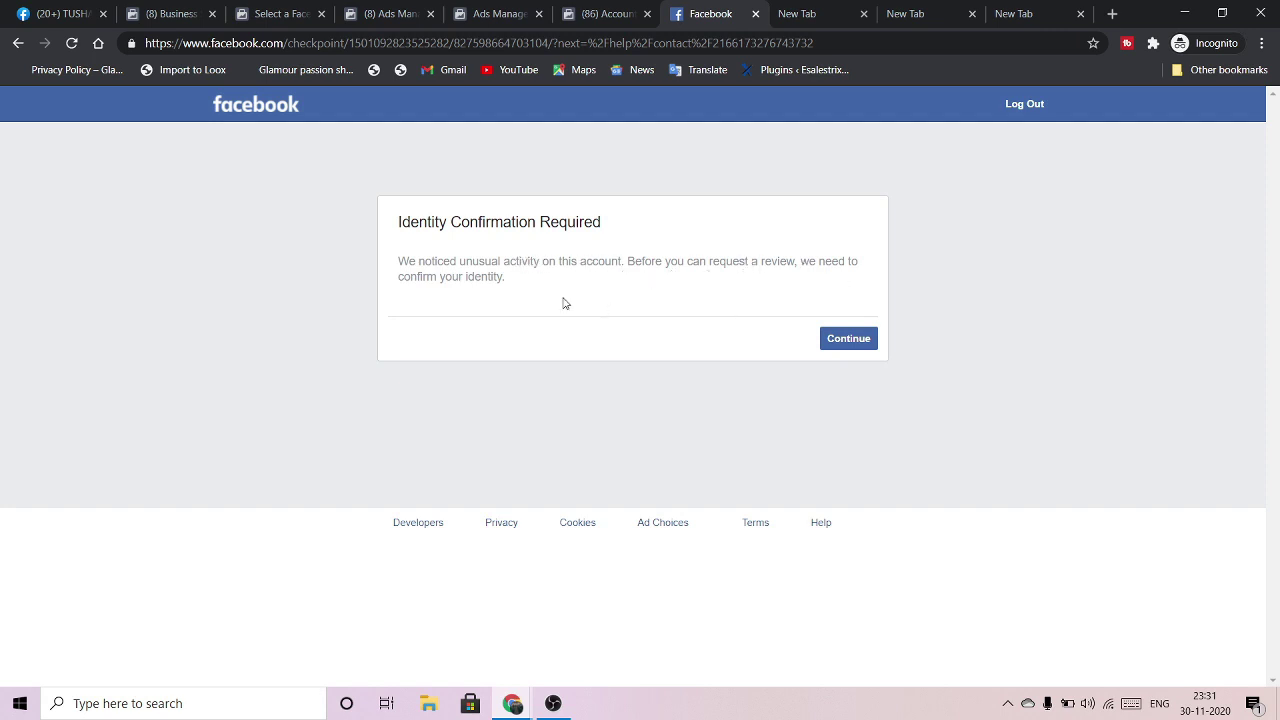
click(846, 338)
click(410, 293)
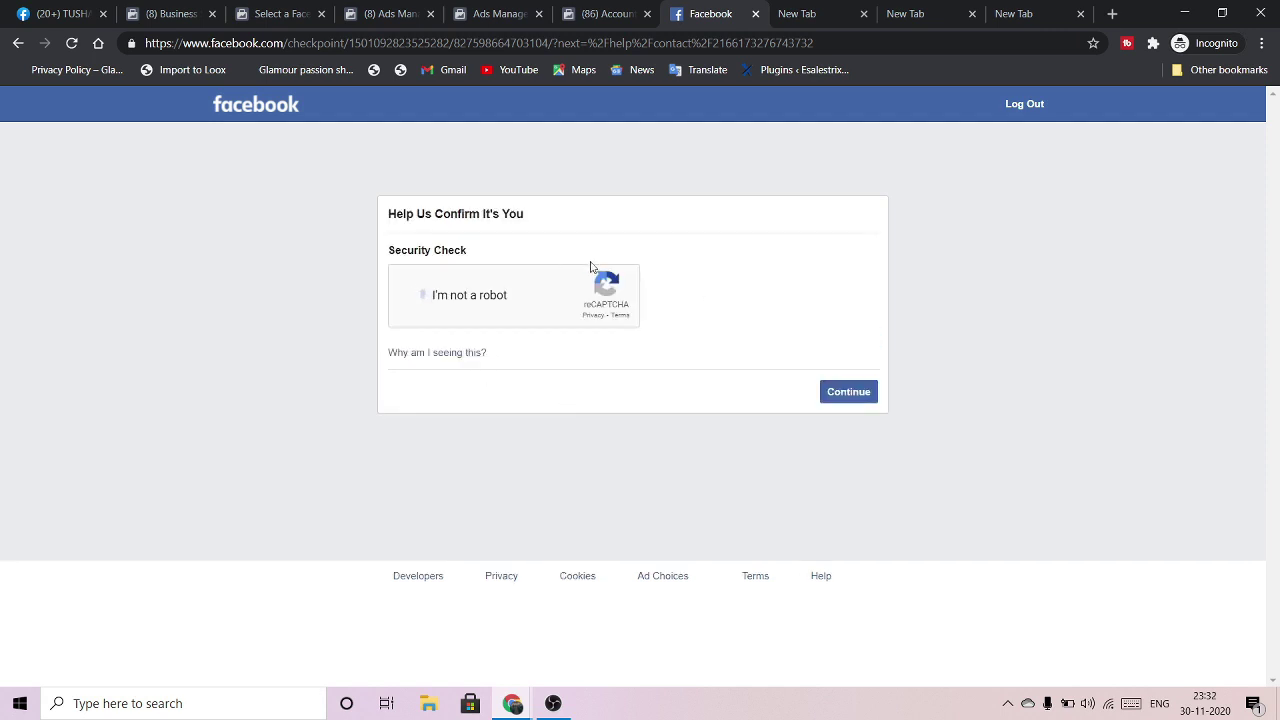
Solve the security check by selecting all images with parking meters, verify it, and continue to the ID upload
scroll(640, 260, down, 2)
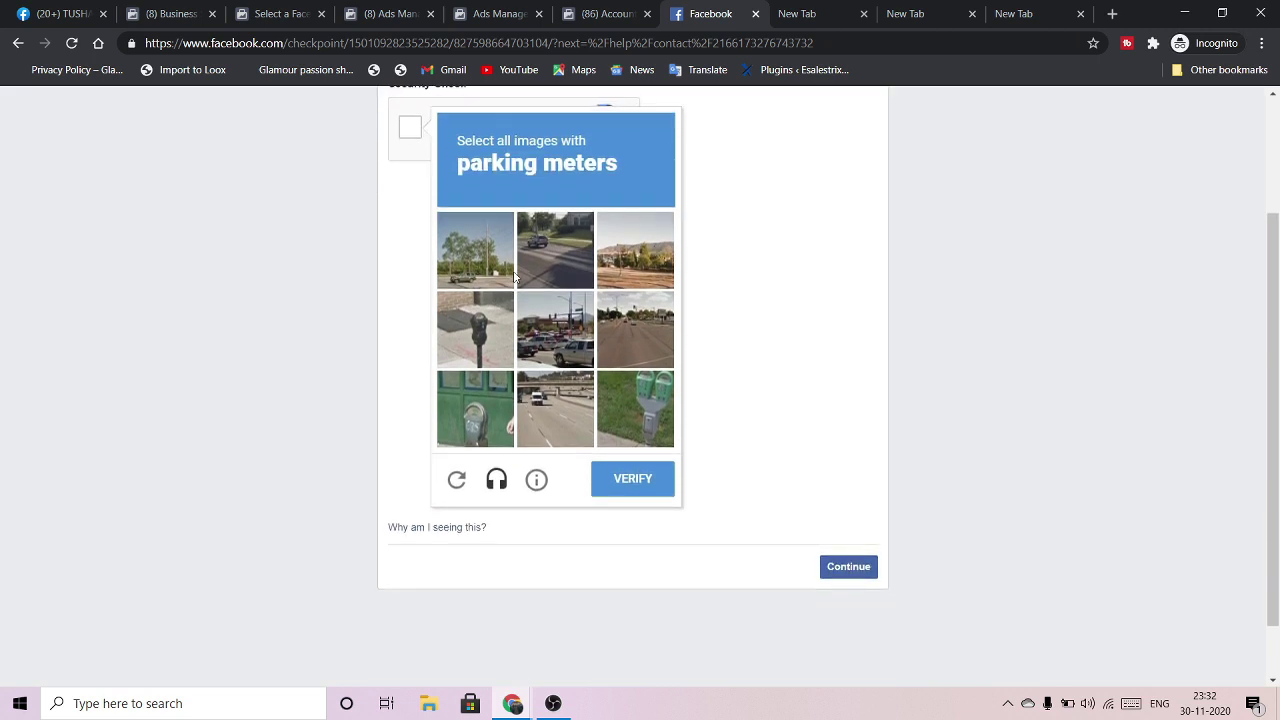
click(503, 329)
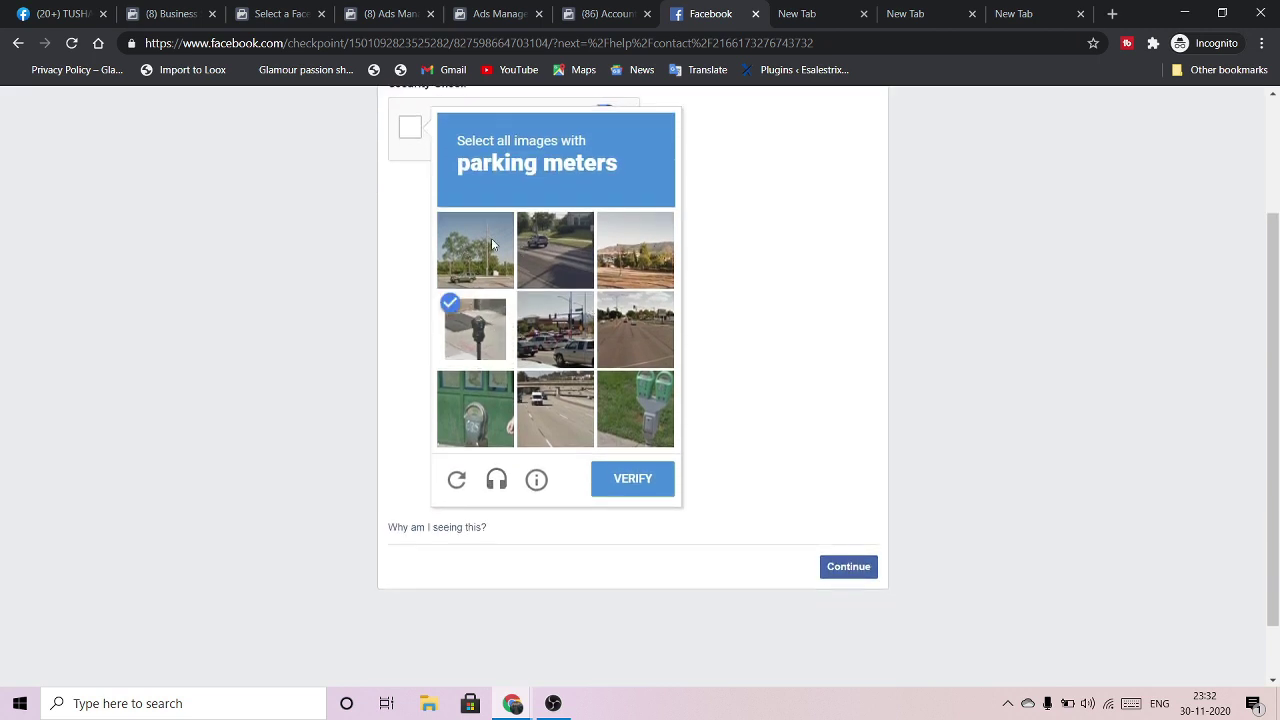
click(499, 401)
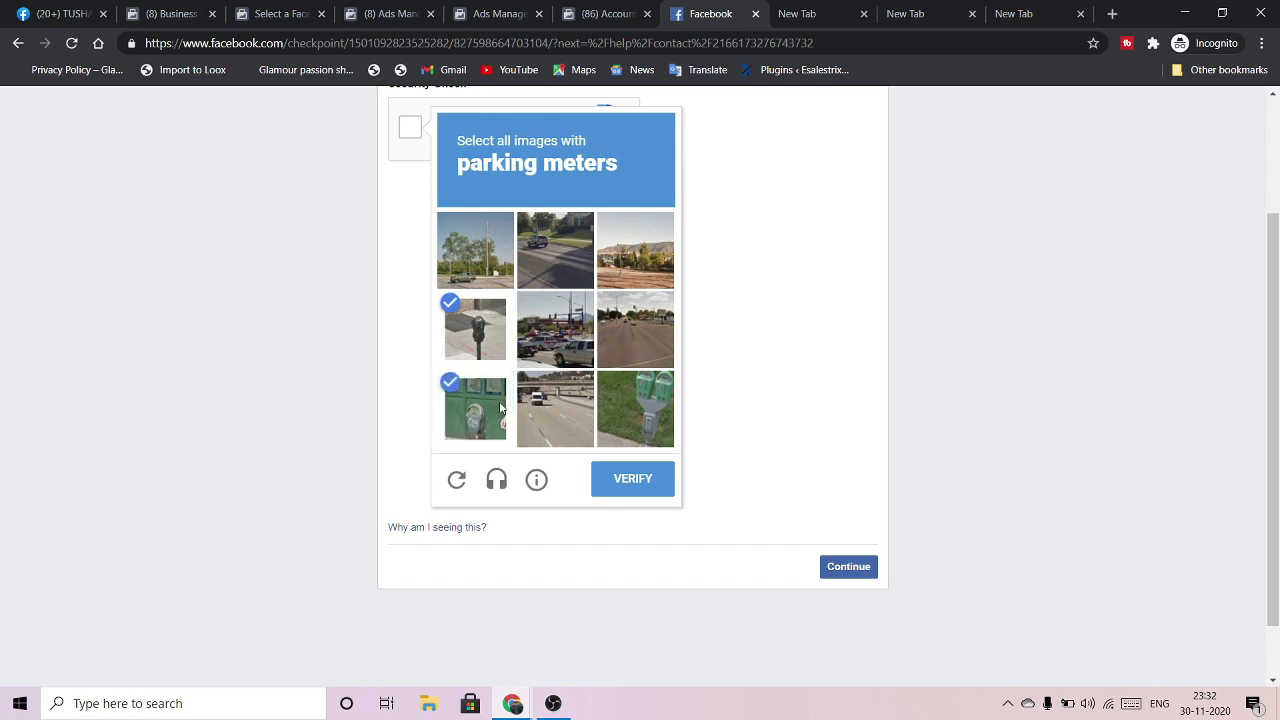
click(570, 320)
click(635, 410)
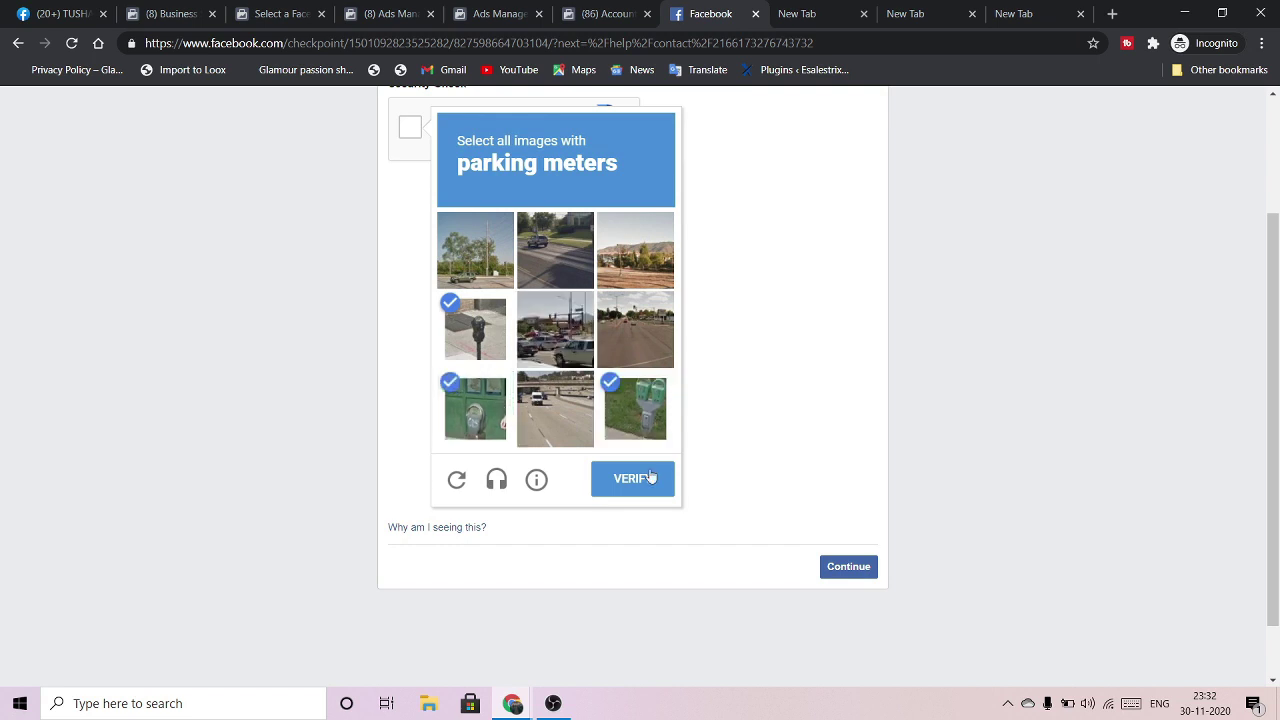
click(640, 478)
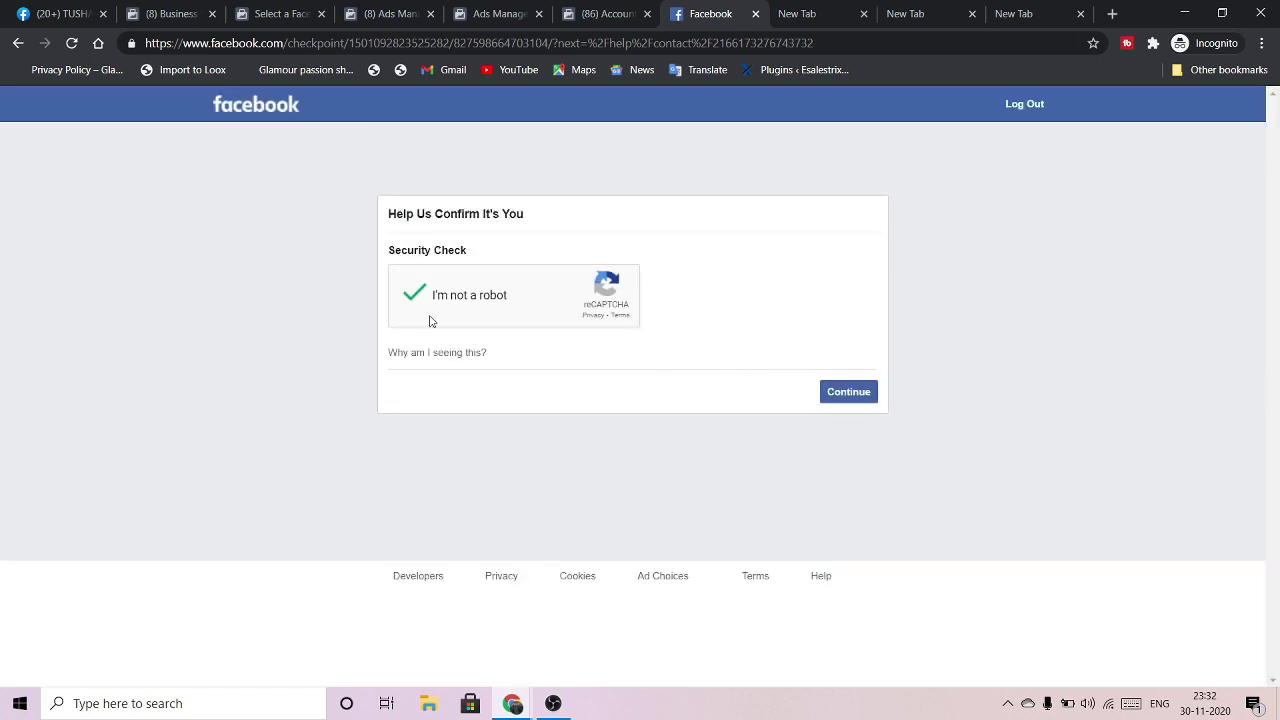
click(838, 398)
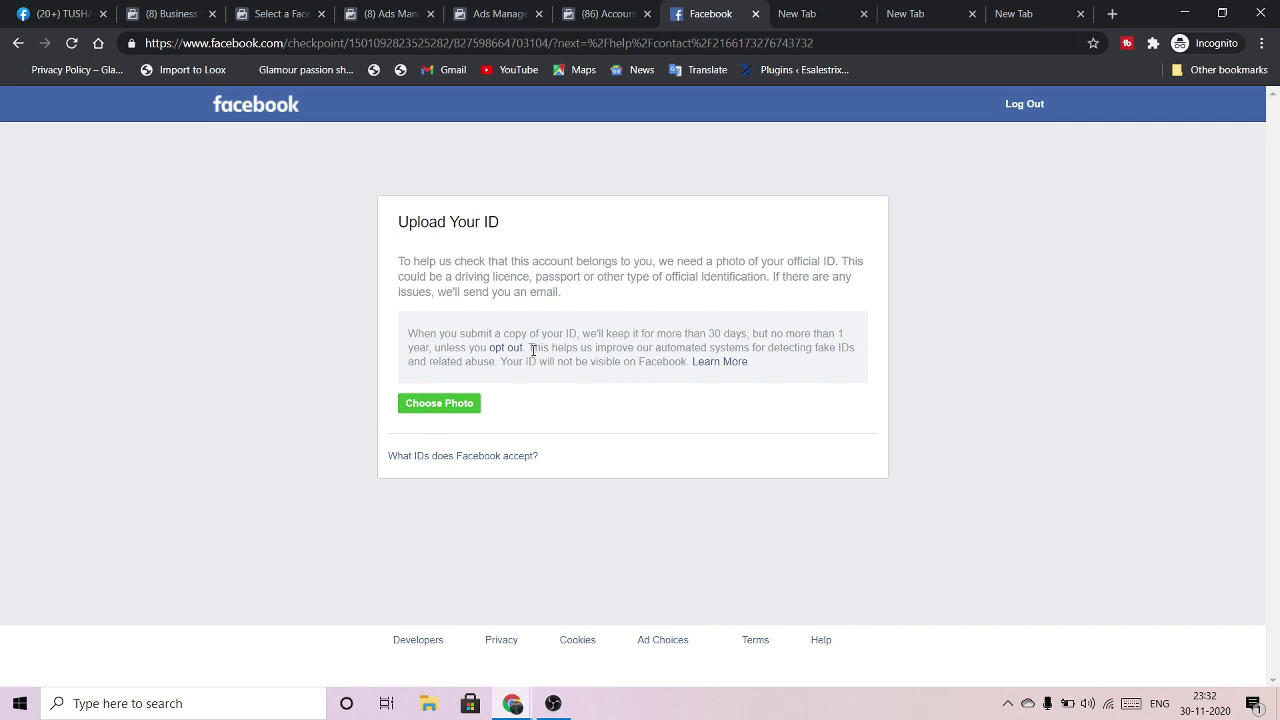
Choose a photo of the official ID from the Downloads folder for the identity upload
click(470, 403)
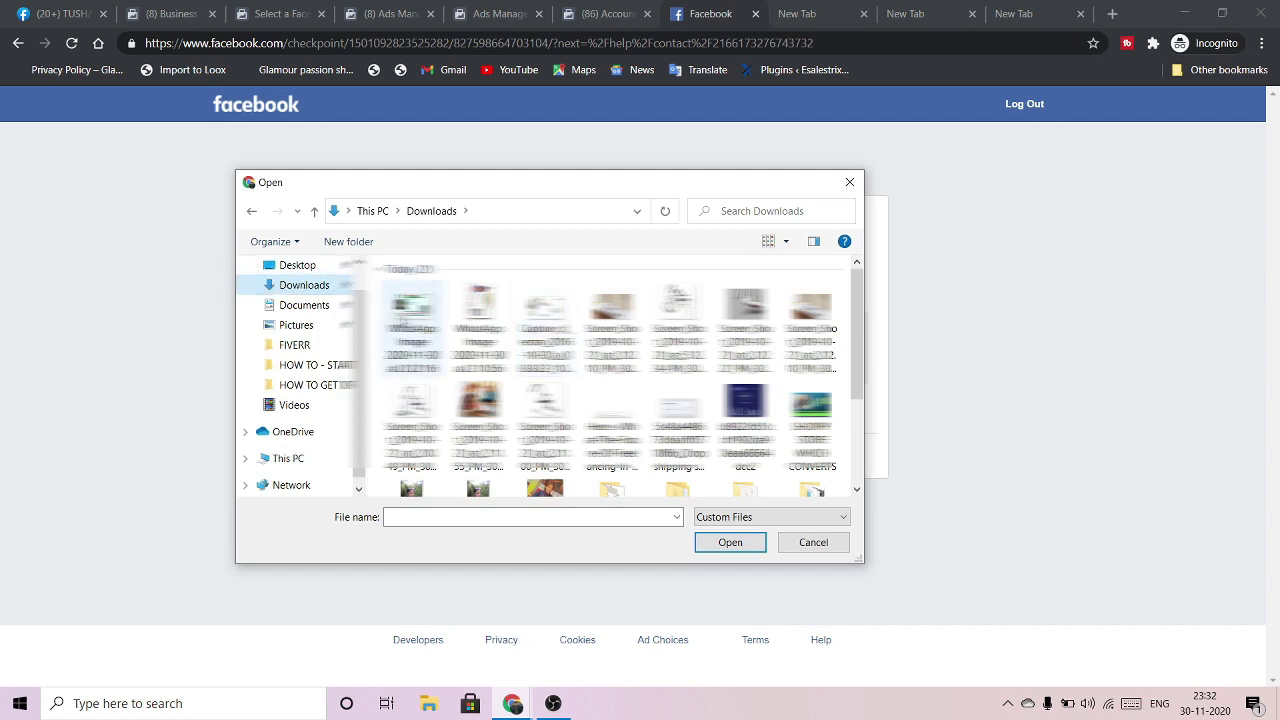
click(300, 305)
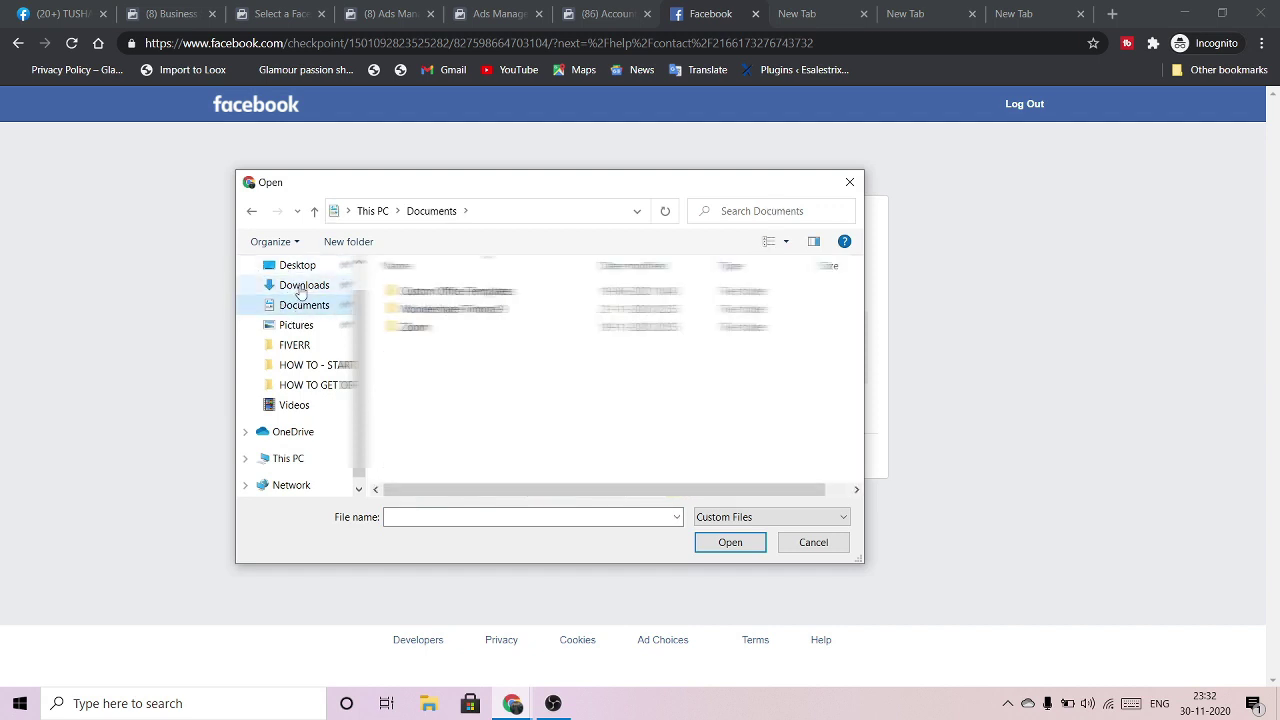
click(300, 285)
double_click(480, 330)
scroll(633, 380, down, 5)
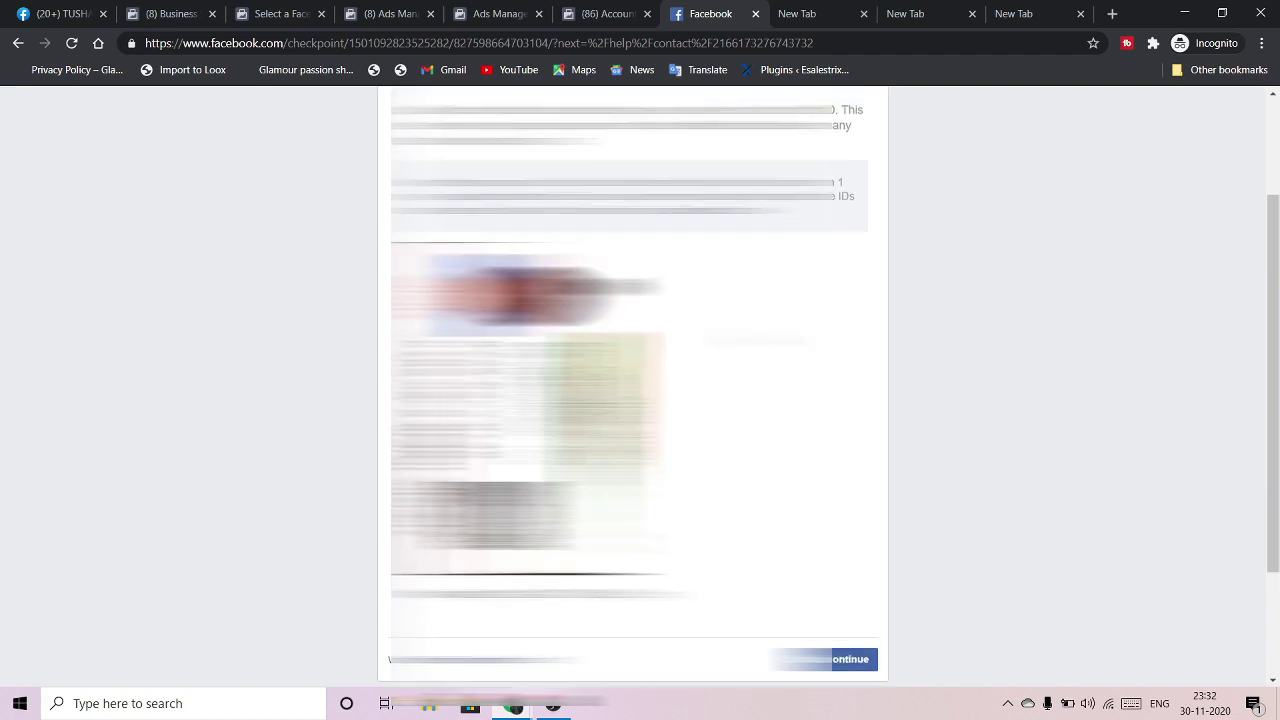
Check the preview of the chosen ID photo and submit it for identity confirmation
scroll(323, 374, up, 1)
scroll(323, 374, down, 1)
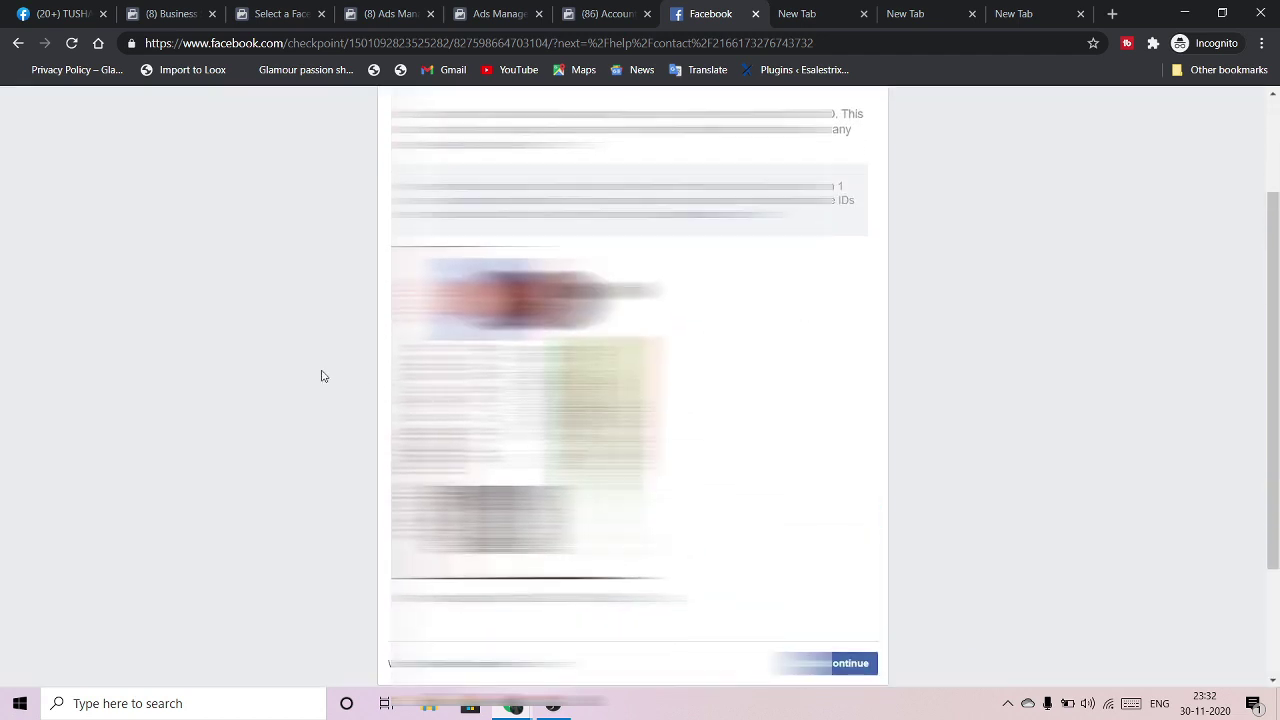
scroll(633, 380, down, 2)
scroll(633, 380, up, 2)
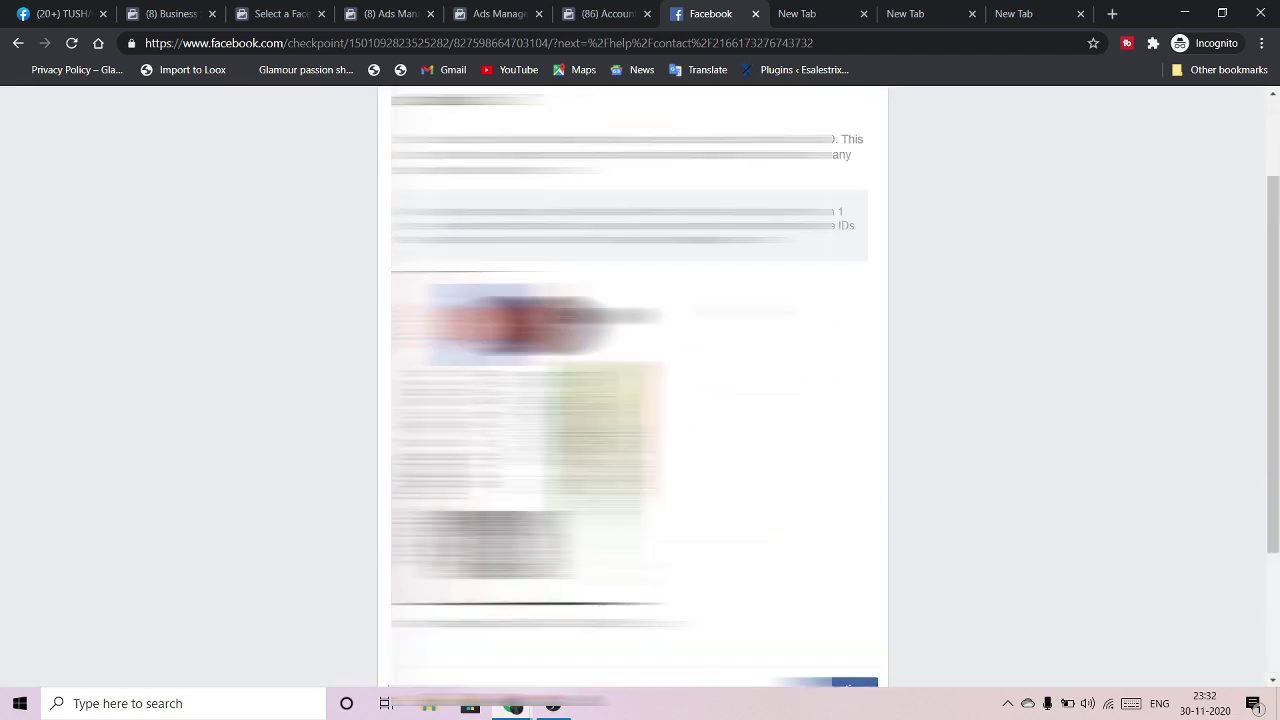
scroll(858, 686, down, 1)
scroll(858, 686, up, 1)
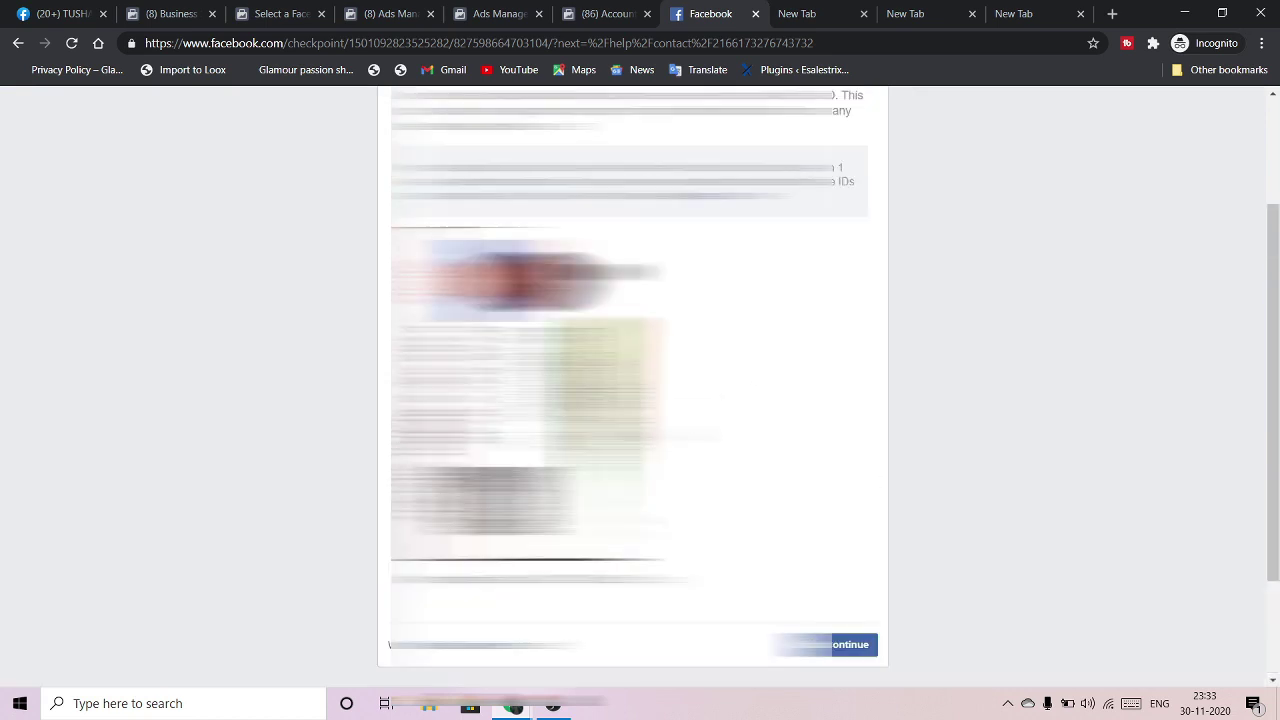
click(857, 663)
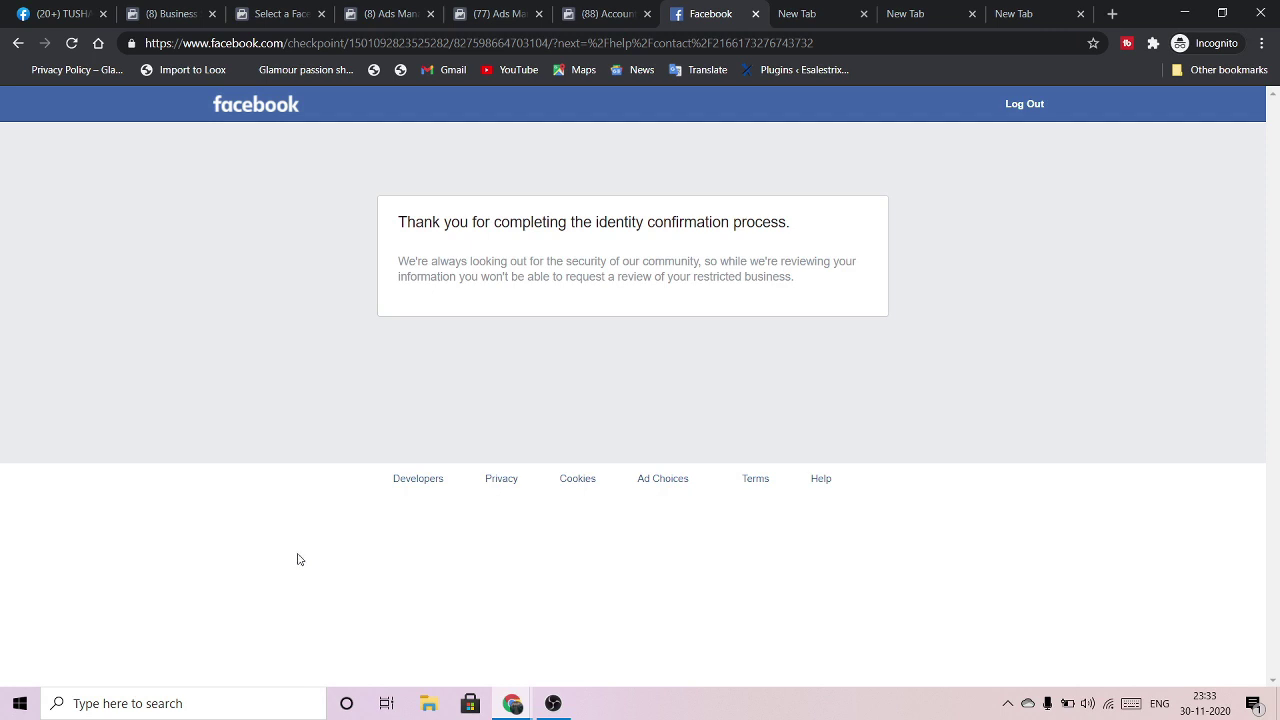
Open the restricted business review request form again, select the second business account listed, and answer No to being its admin
click(623, 10)
click(972, 262)
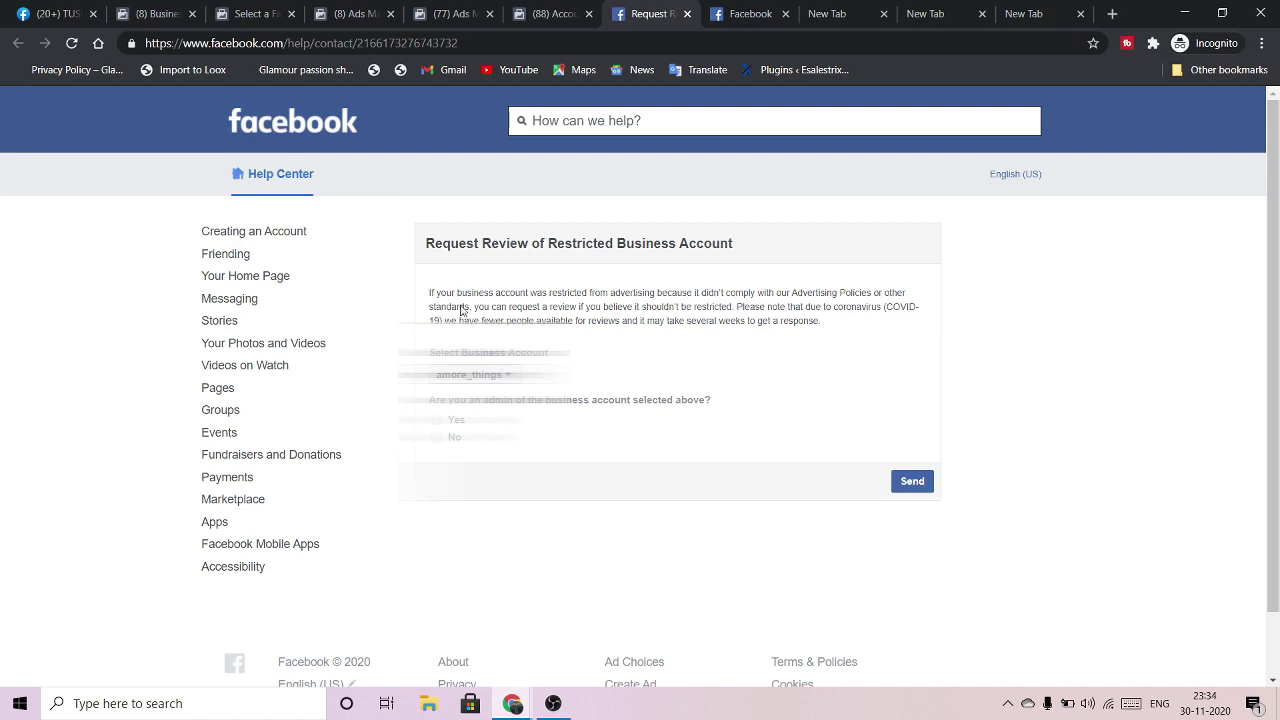
click(487, 377)
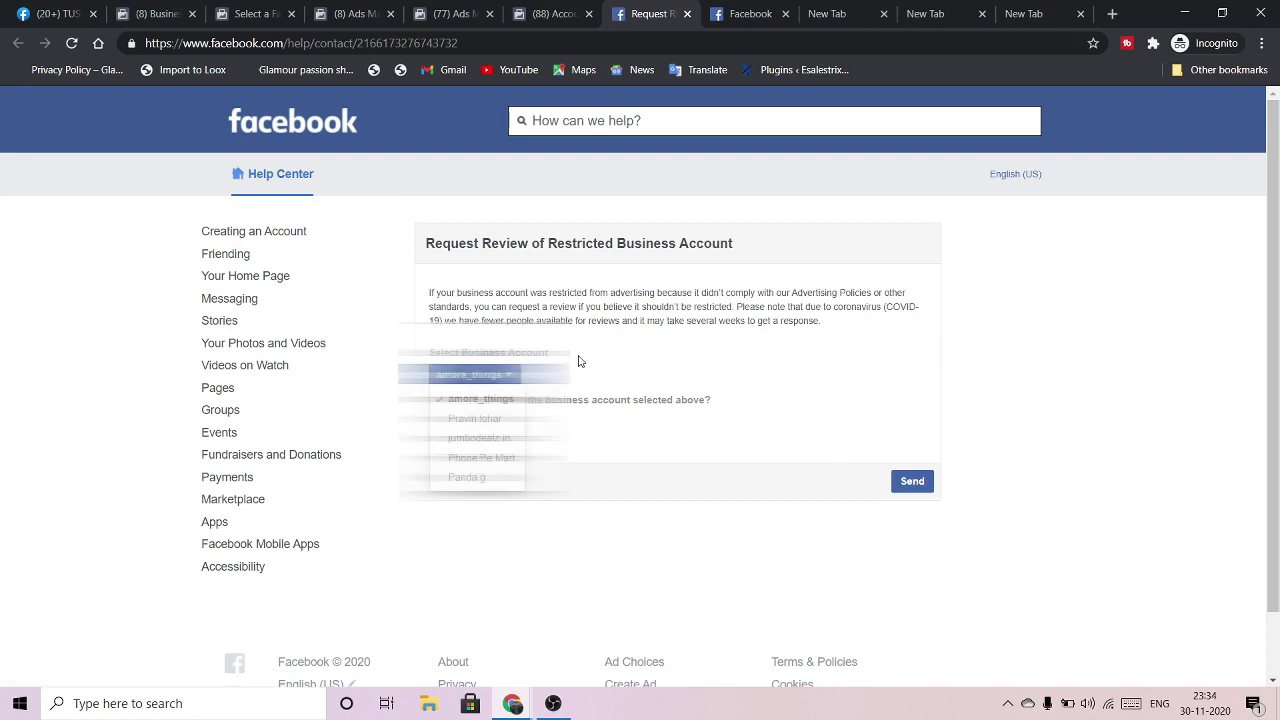
click(475, 418)
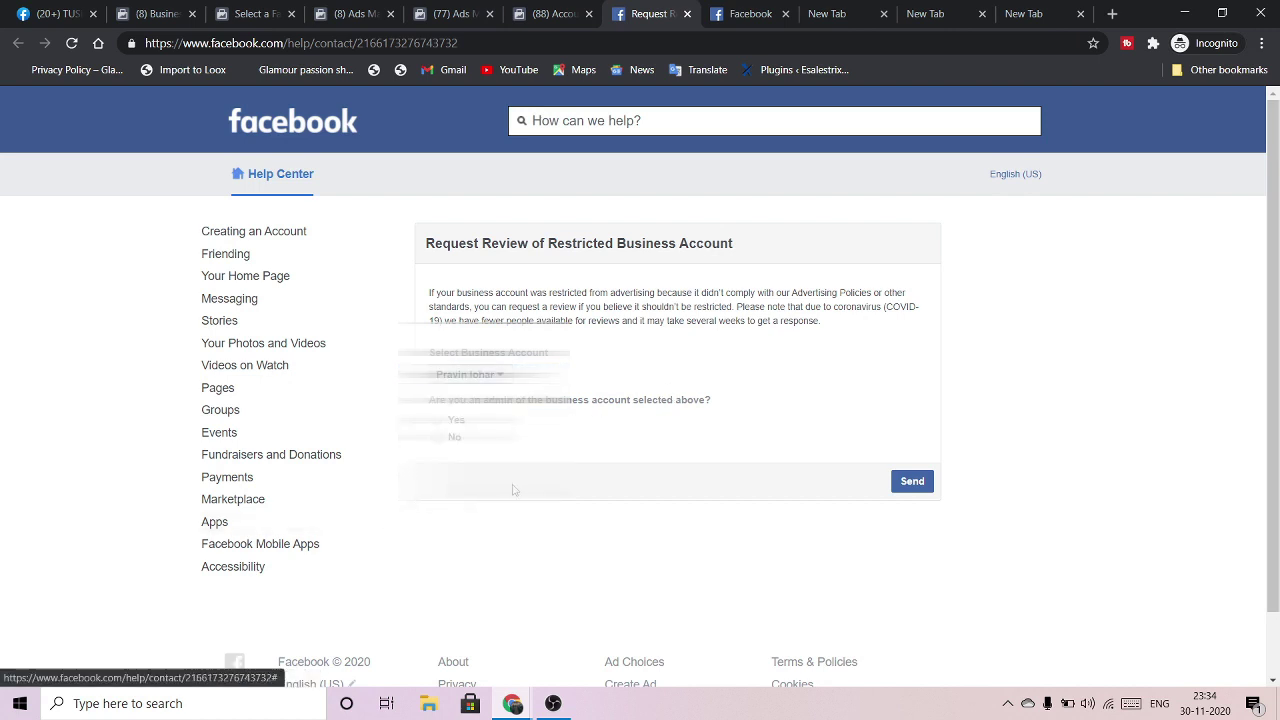
click(438, 437)
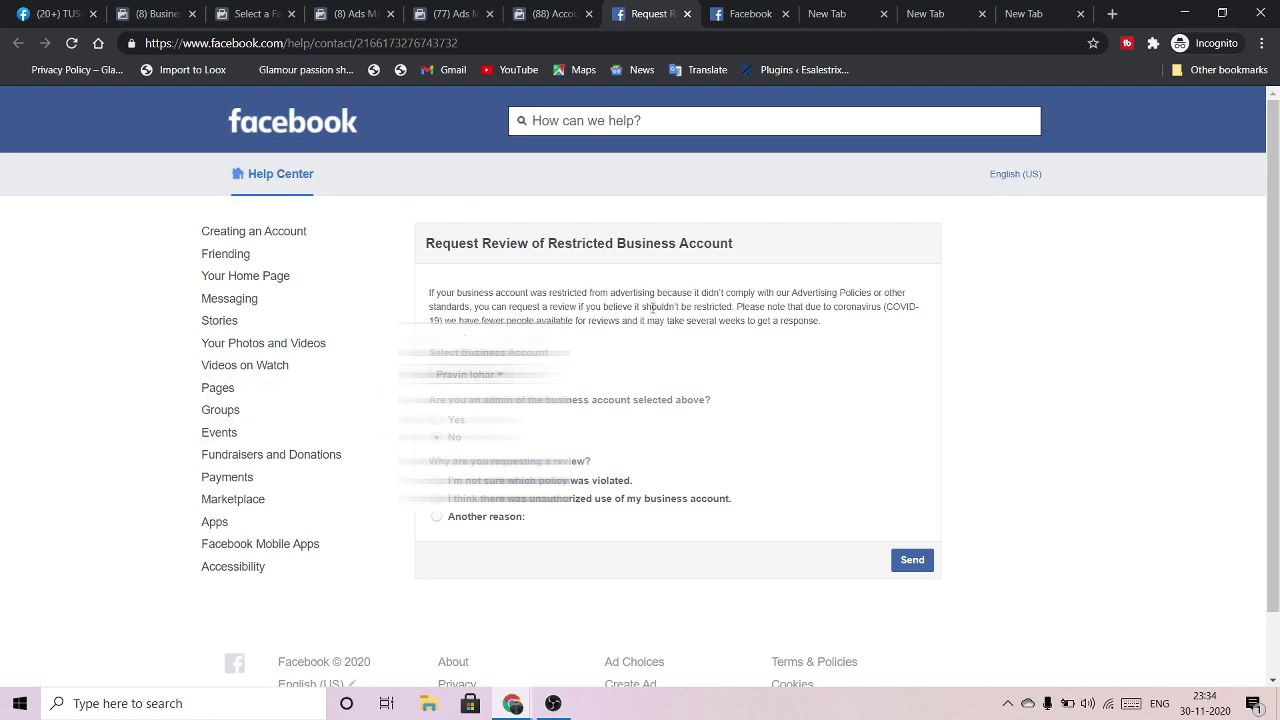
Close the finished identity confirmation page and send the review request with the reason "I'm not sure which policy was violated."
click(740, 14)
click(786, 14)
click(650, 14)
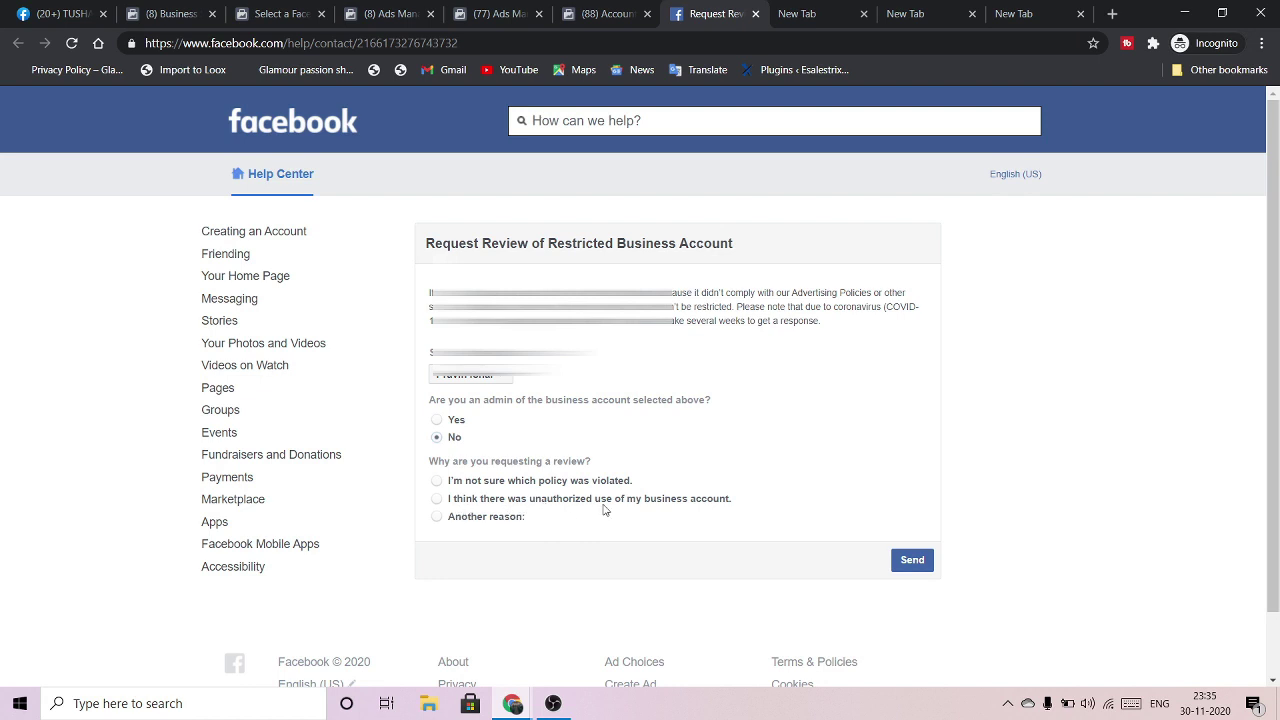
click(441, 519)
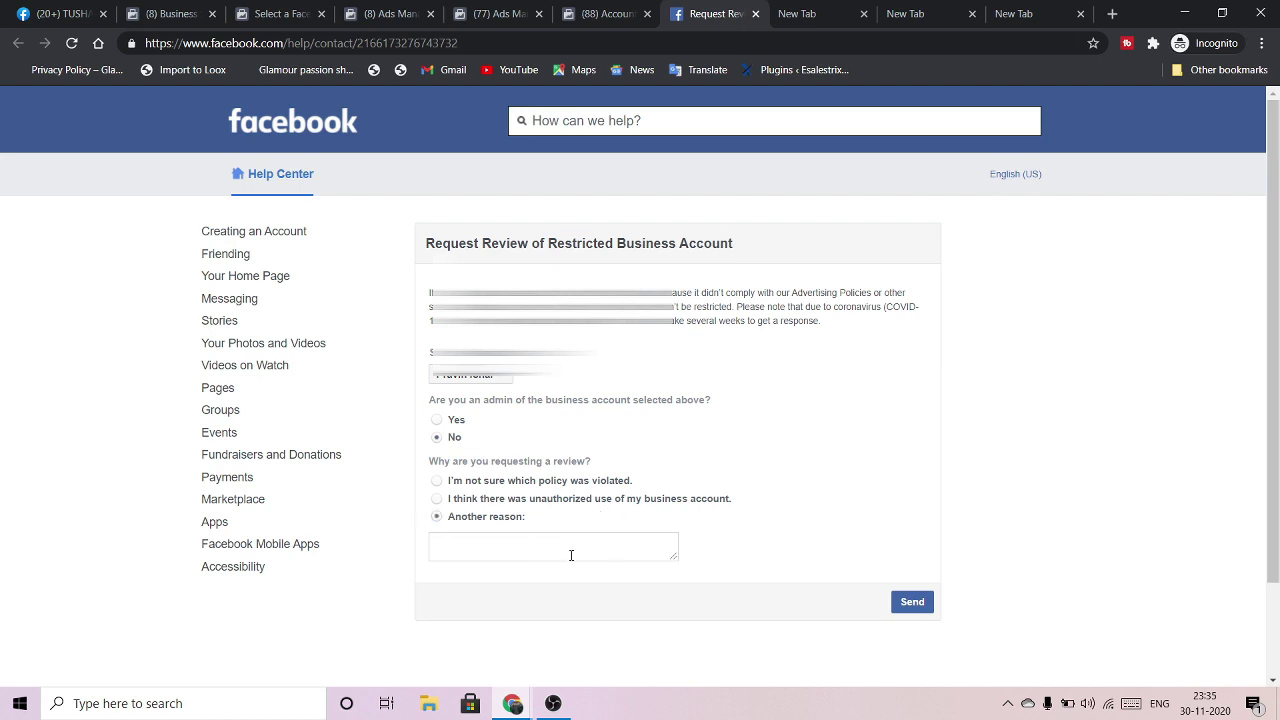
click(444, 499)
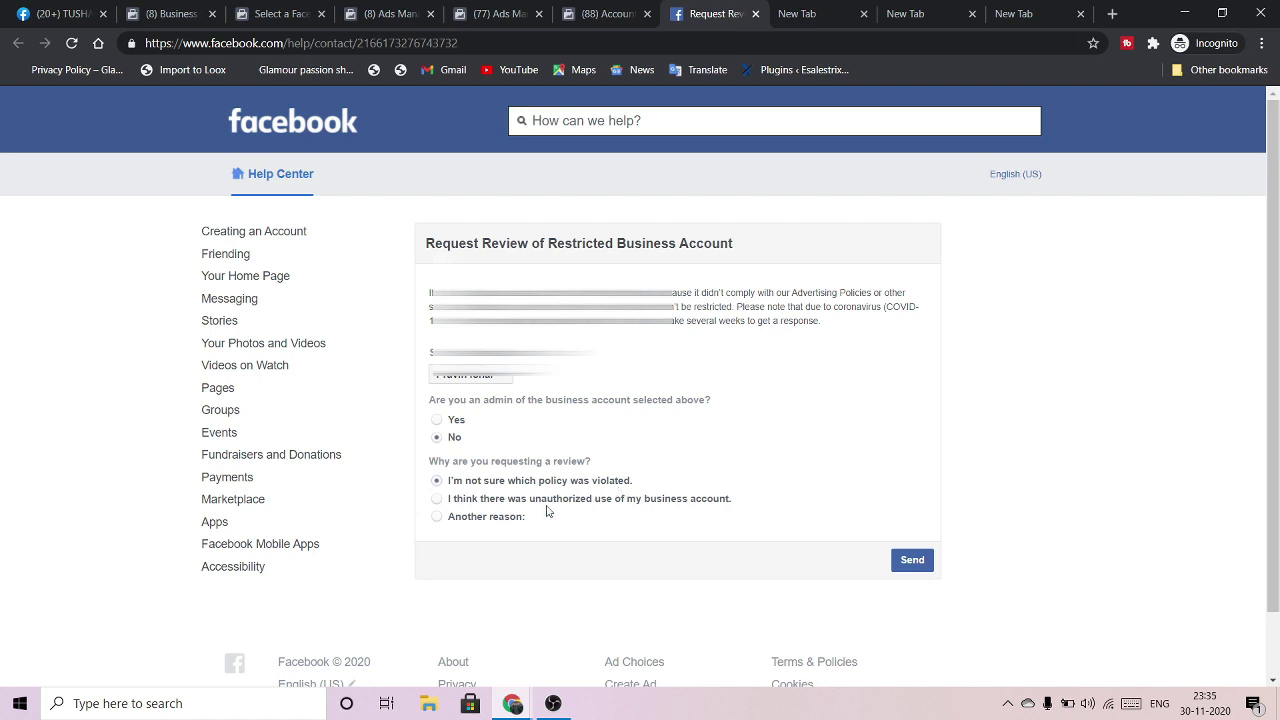
click(899, 561)
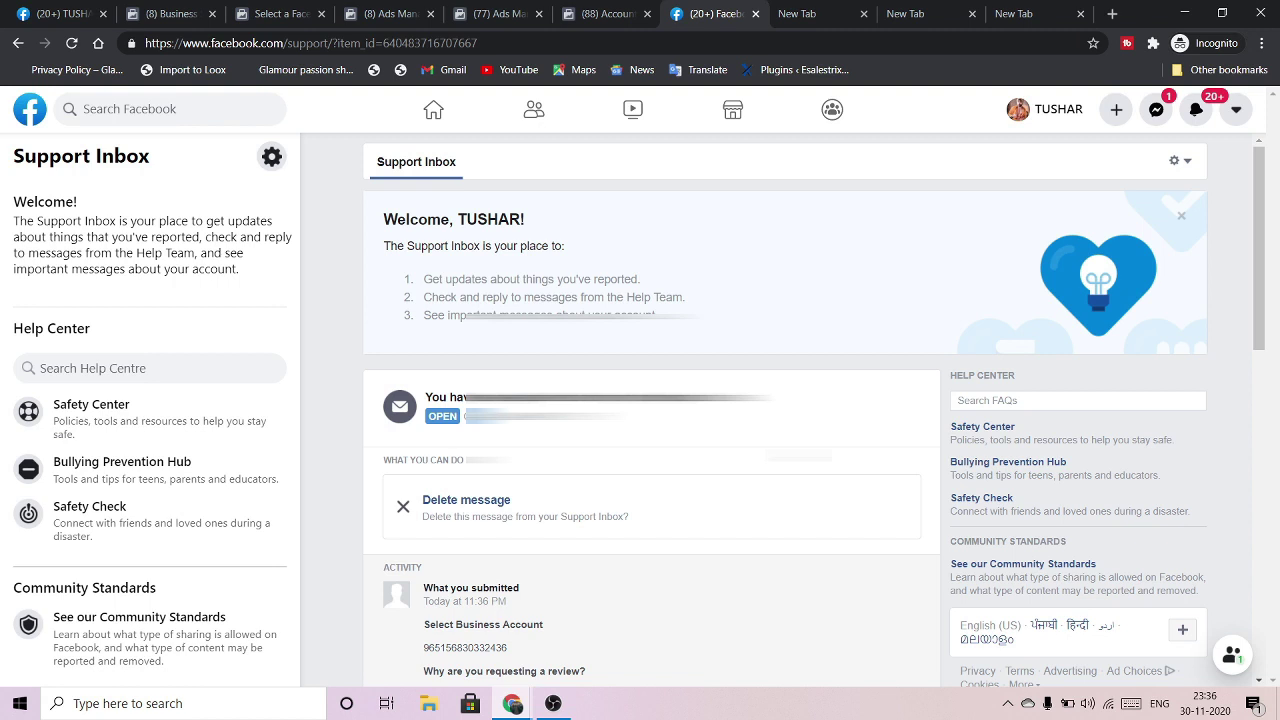
Look through the open business appeal case in the Support Inbox and copy the case's web address
scroll(1180, 332, down, 1)
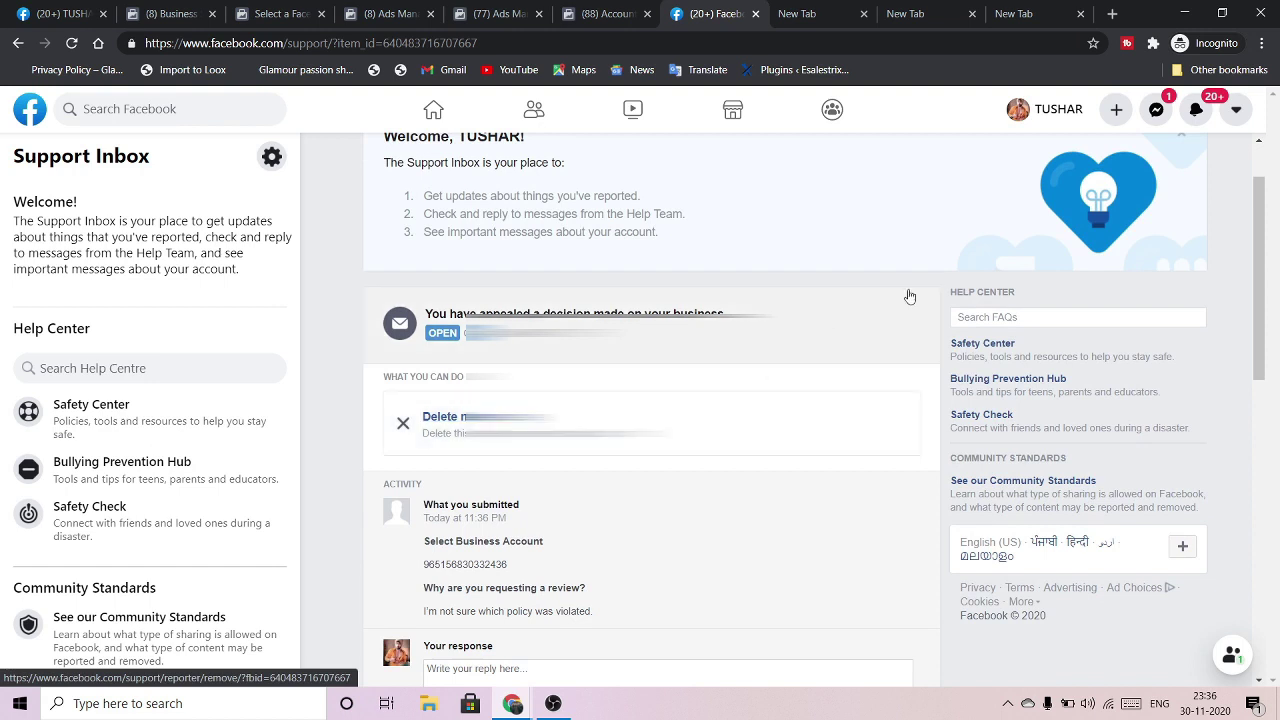
scroll(918, 291, up, 1)
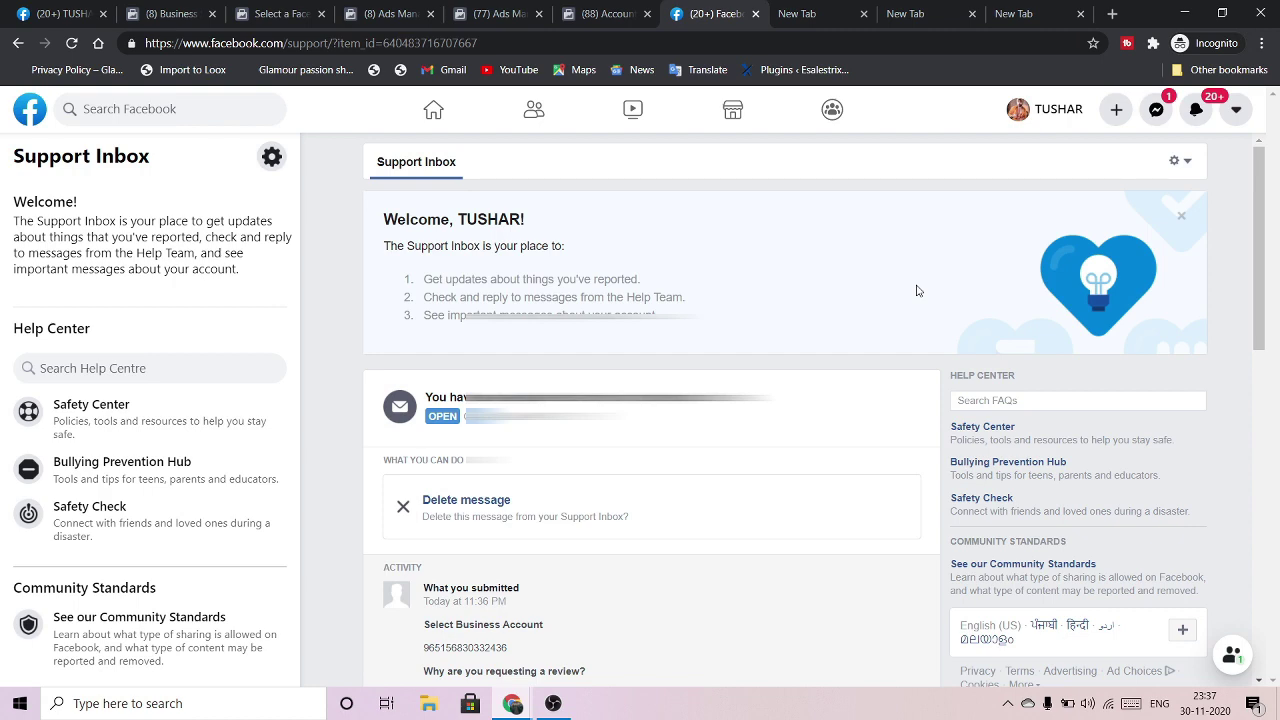
scroll(918, 290, down, 4)
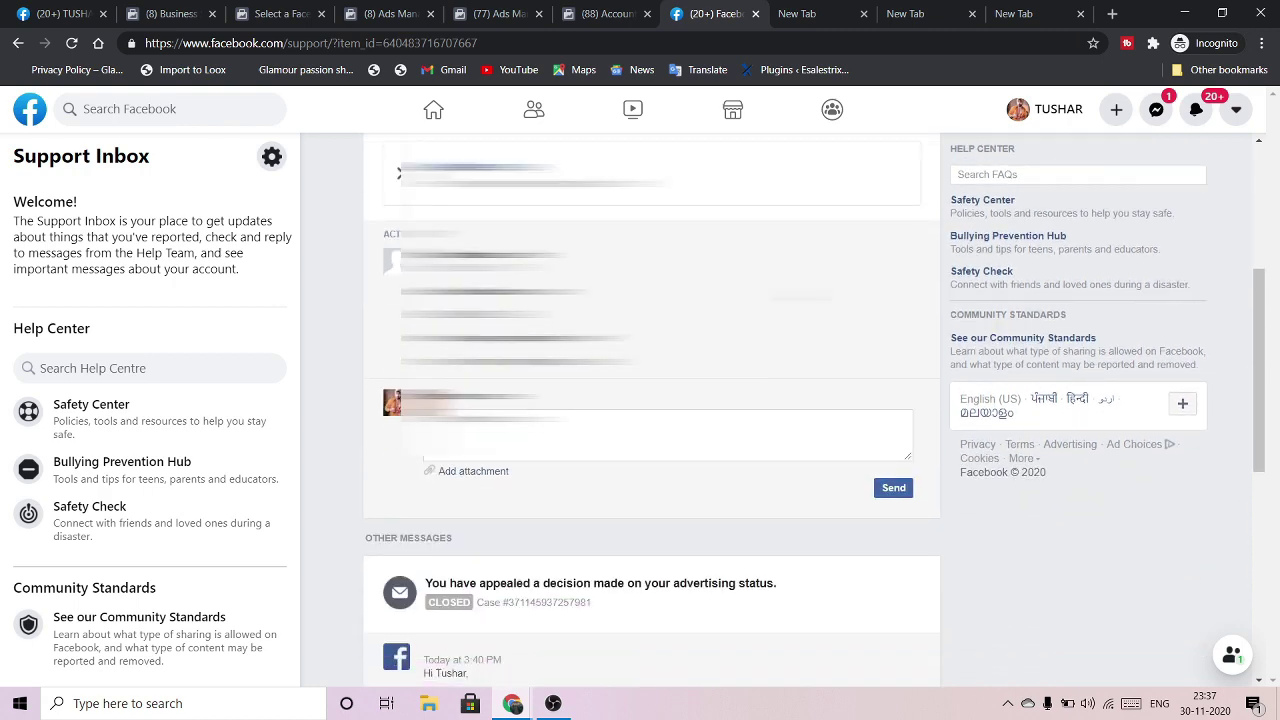
scroll(322, 355, up, 1)
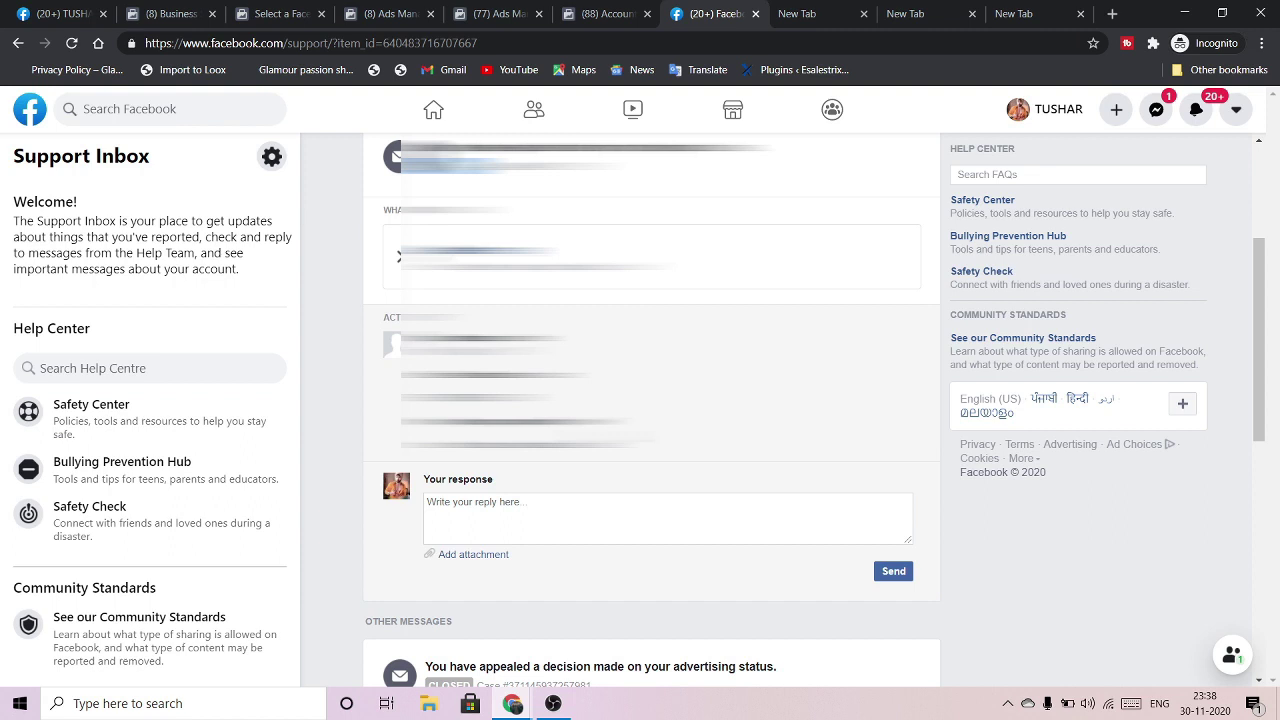
drag(478, 43, 142, 43)
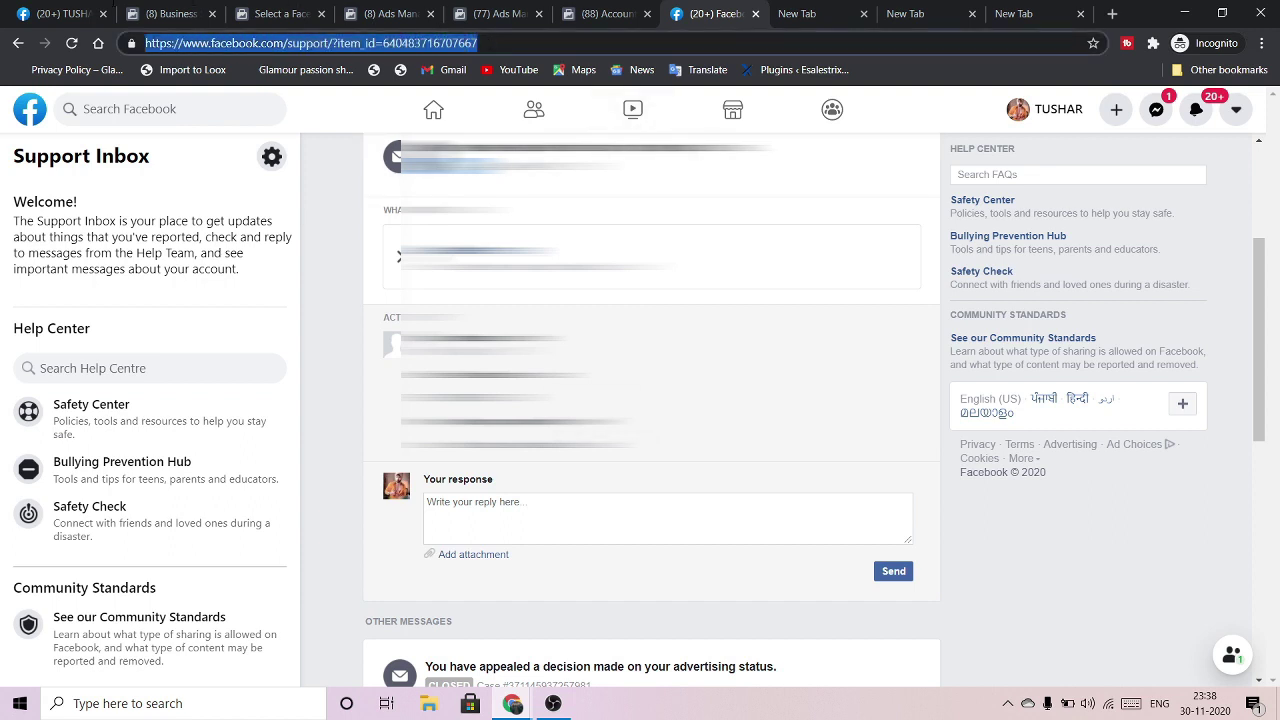
right_click(237, 52)
click(288, 134)
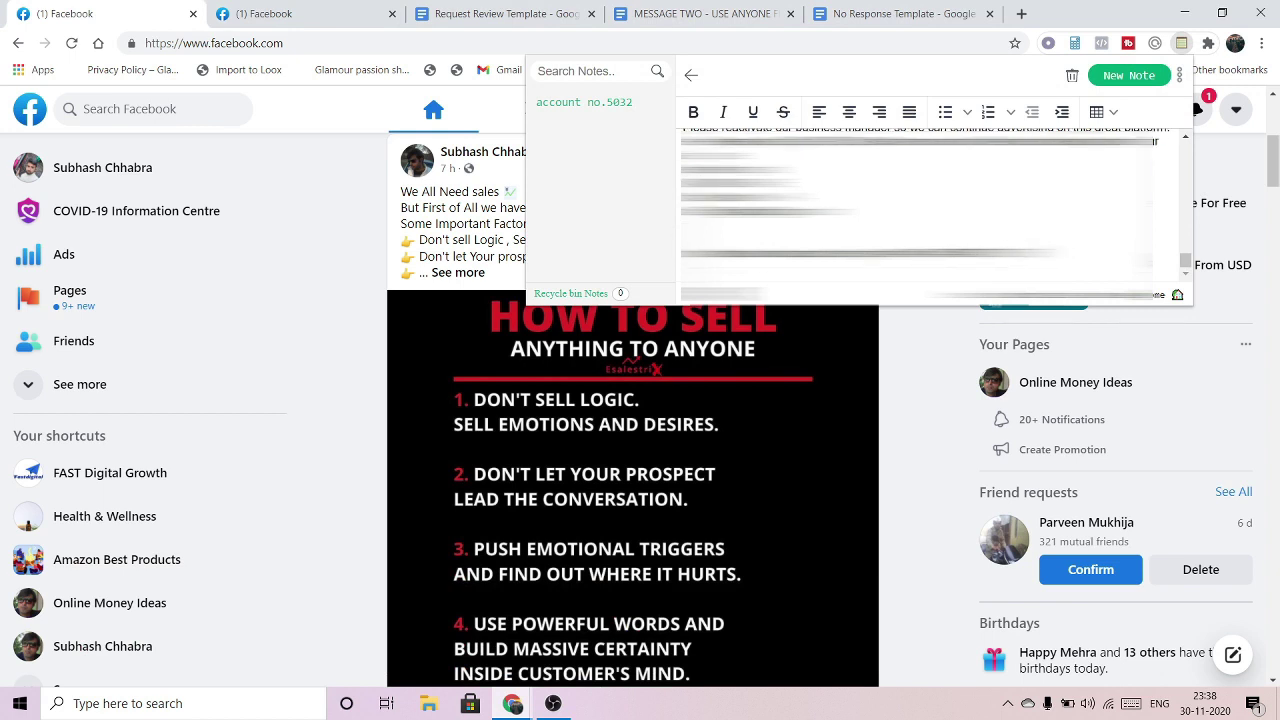
Replace the link line at the end of the open note with the copied case address
key(shift+Home)
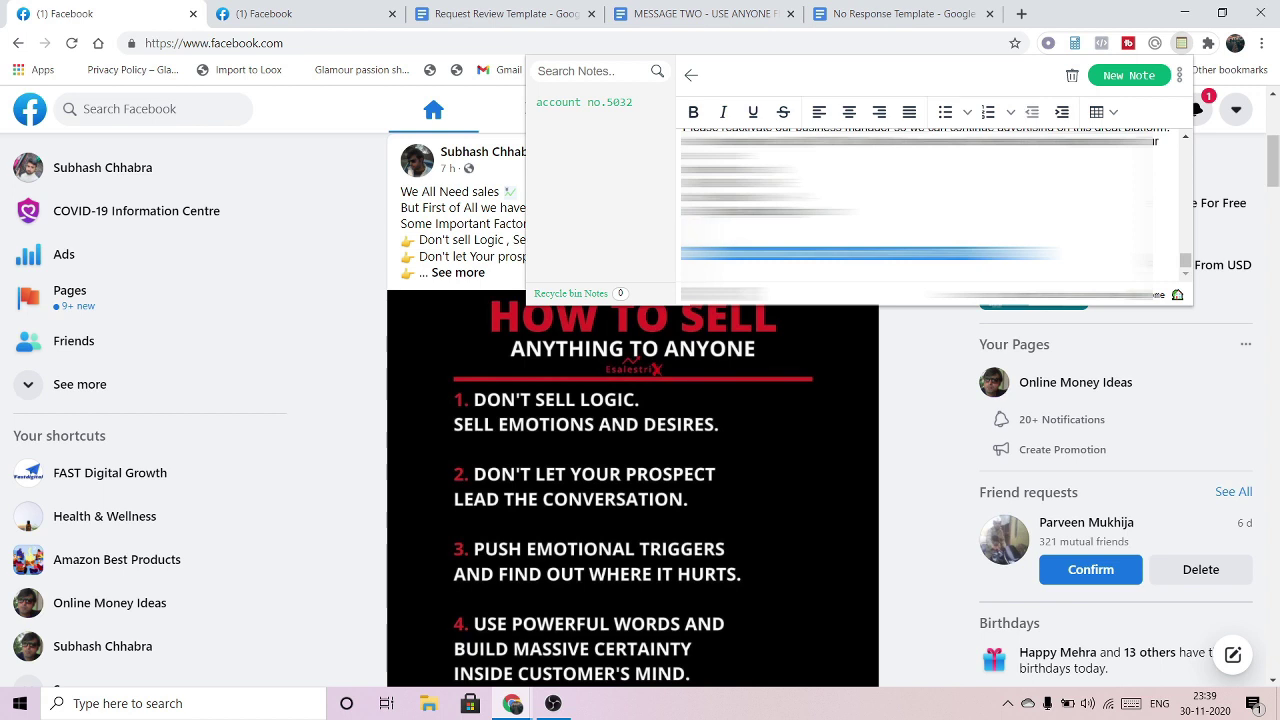
right_click(685, 301)
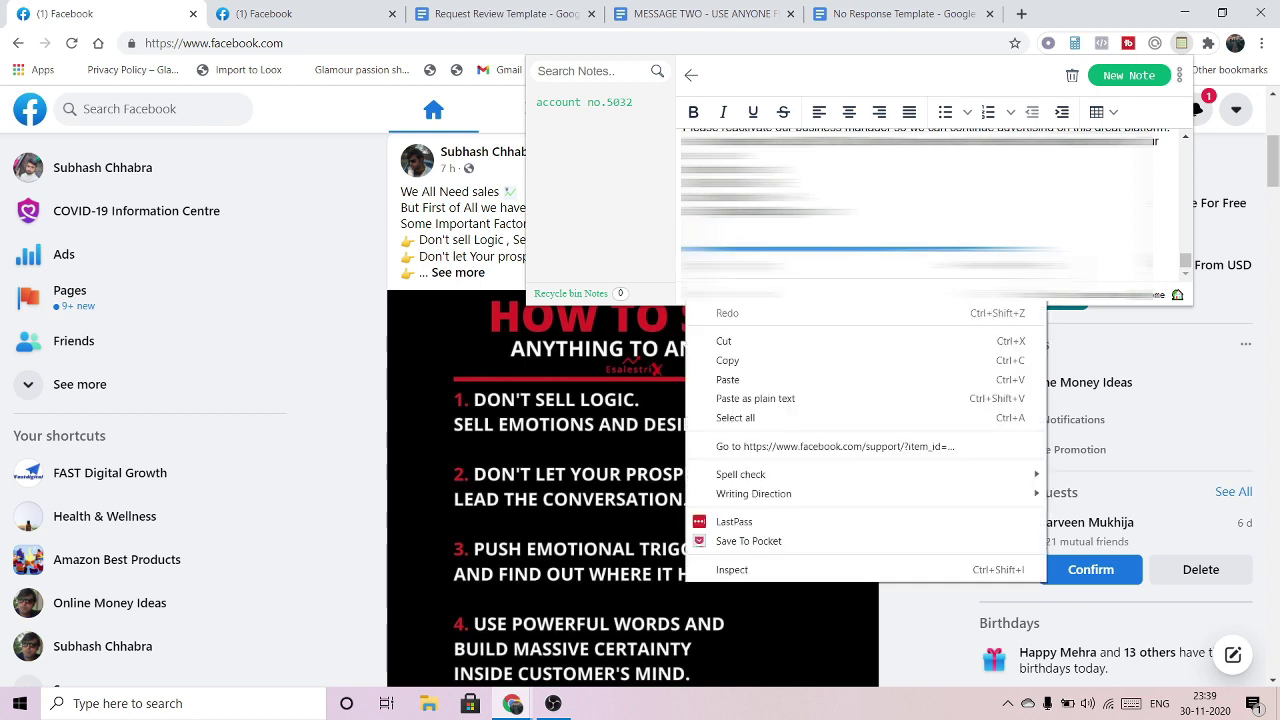
click(727, 379)
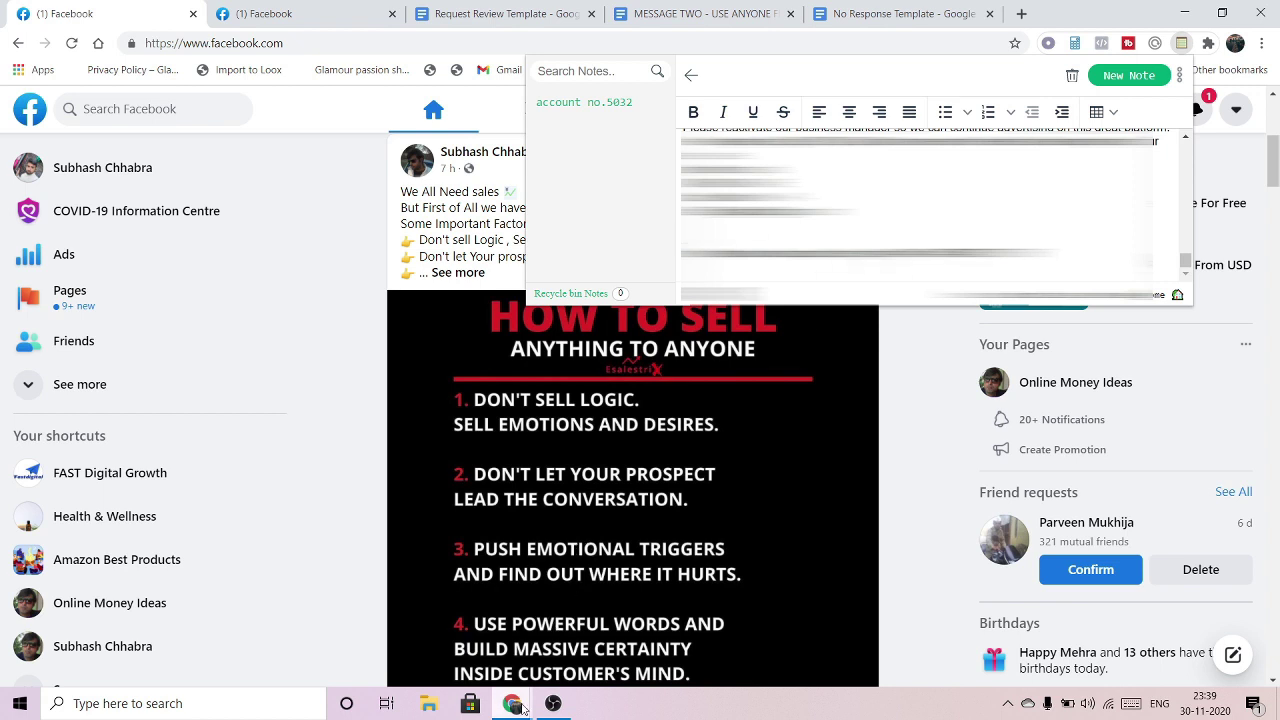
Switch to the browser window with the template documents and read through the appeal messages in Request Review Template
mouse_move(525, 704)
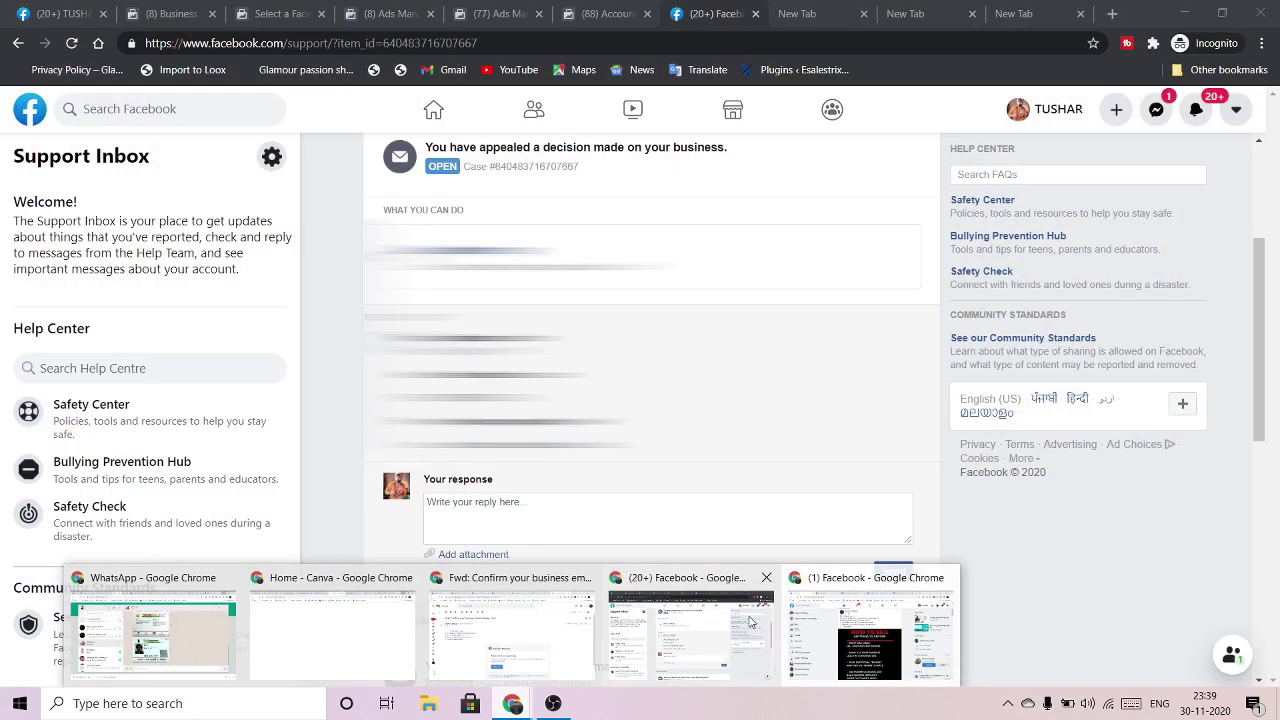
click(752, 622)
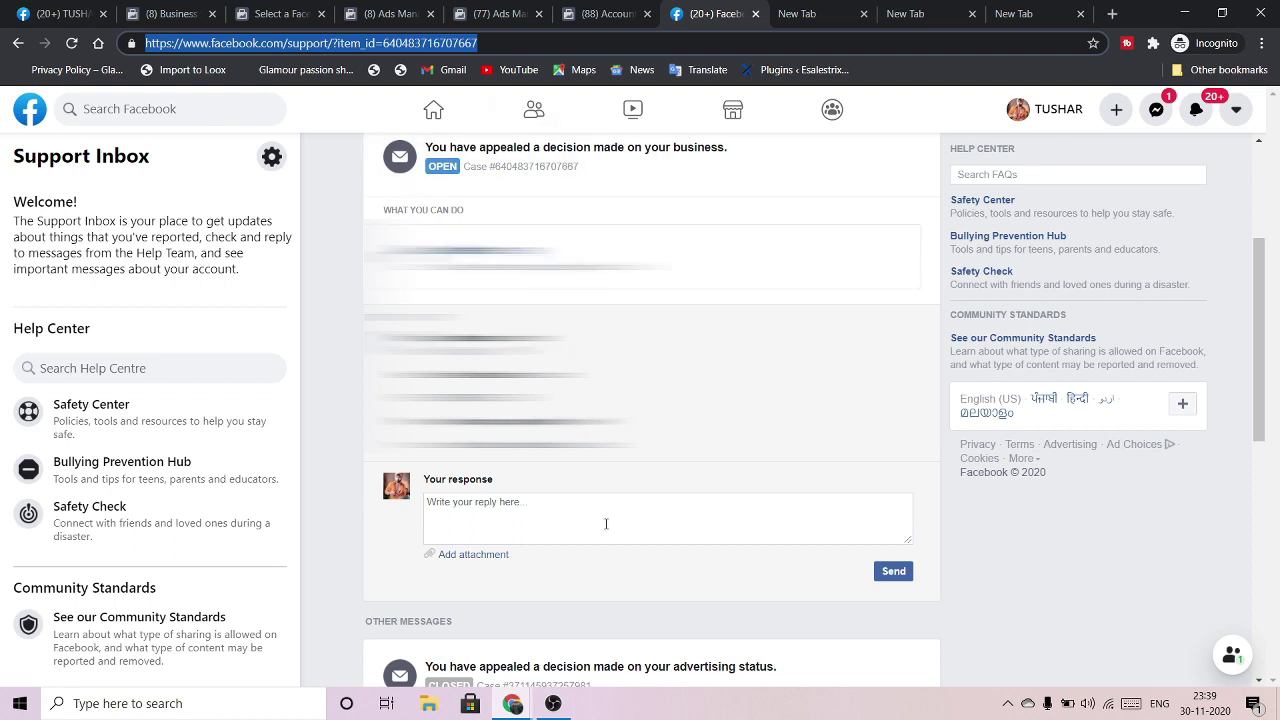
click(505, 706)
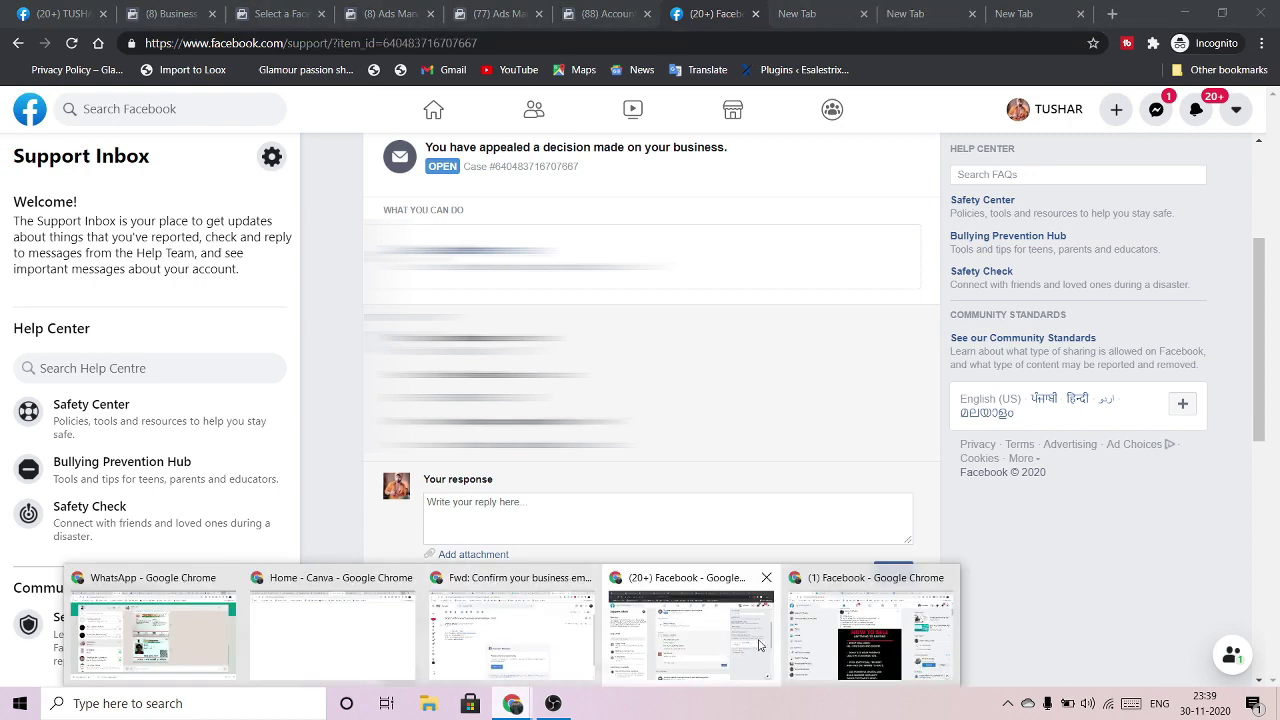
click(870, 630)
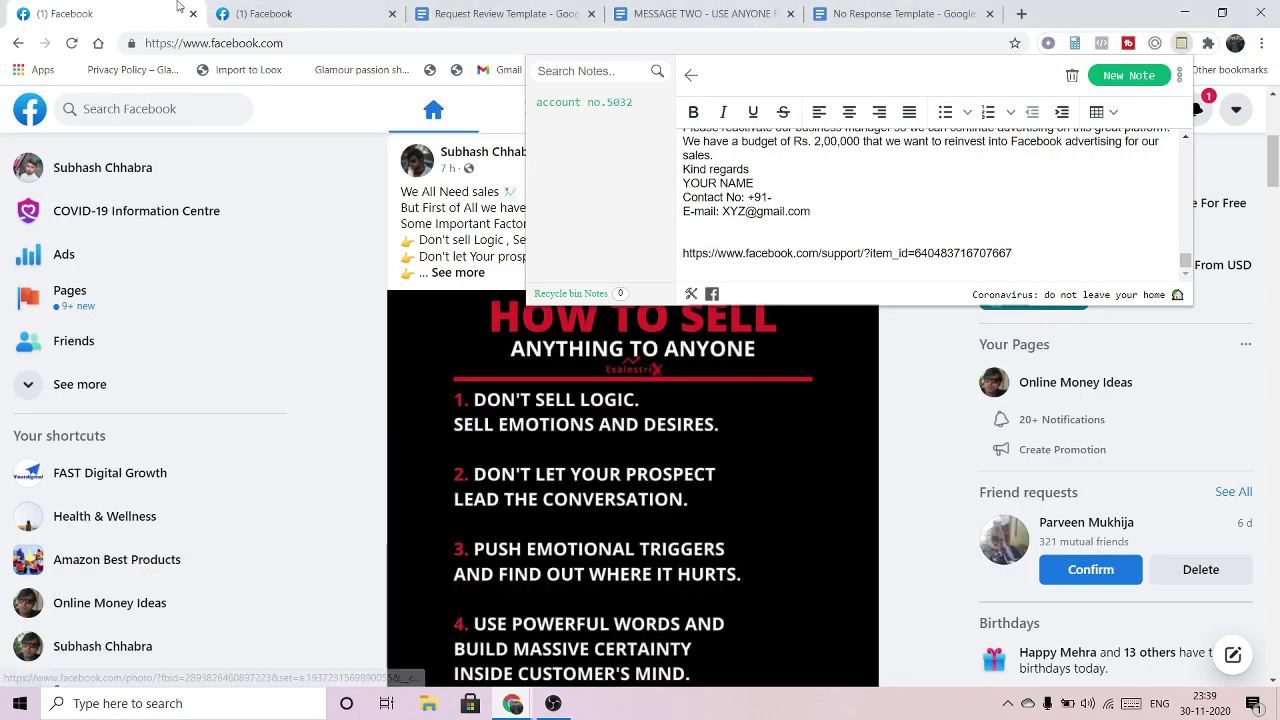
click(486, 11)
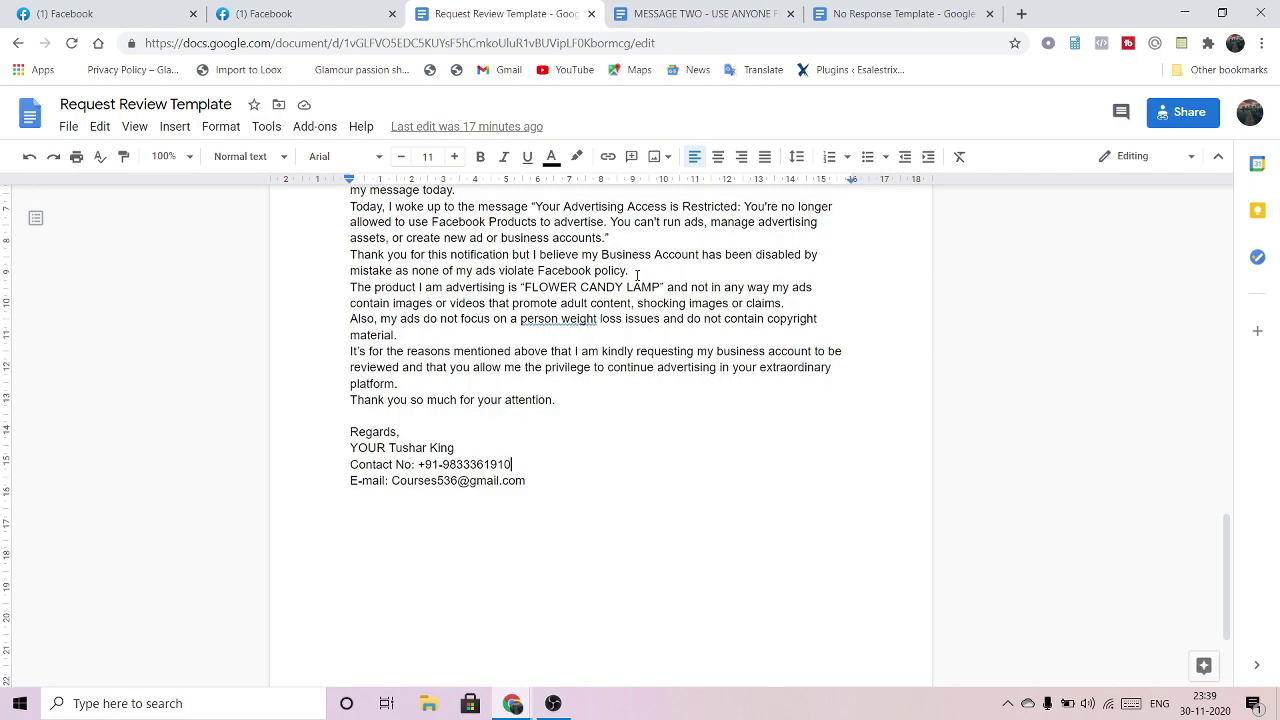
scroll(678, 280, up, 3)
scroll(678, 280, up, 6)
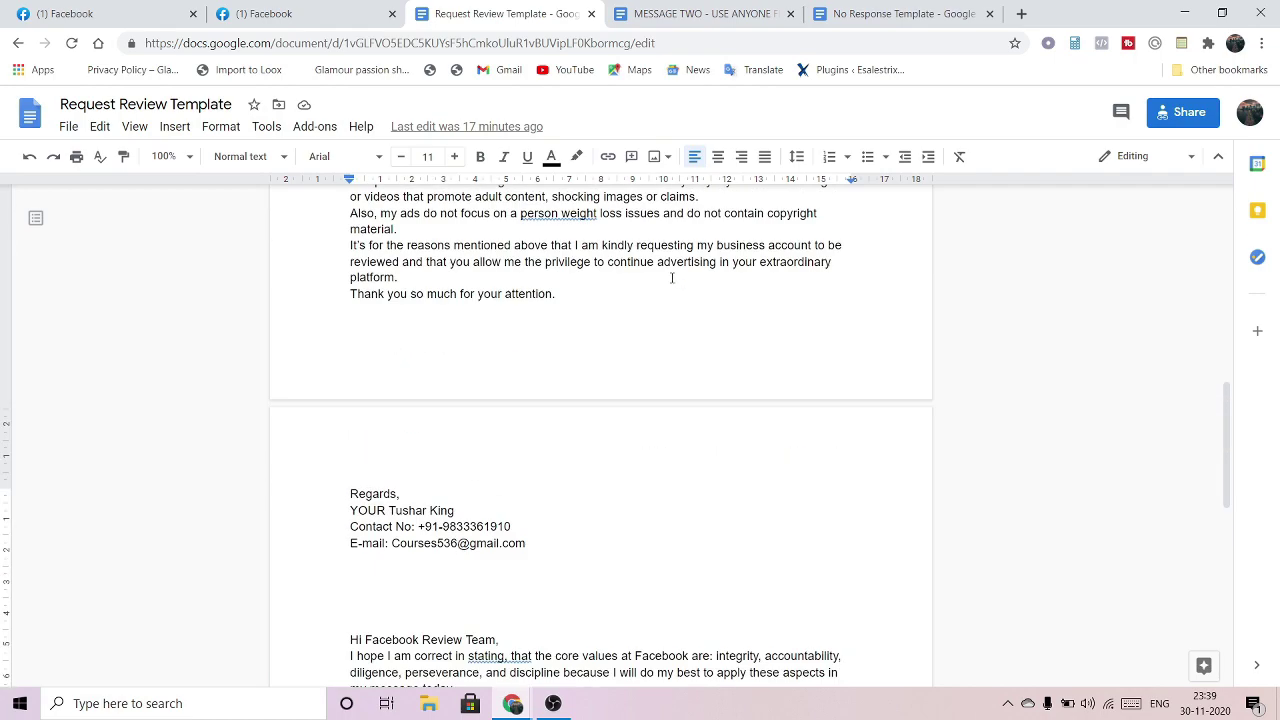
scroll(672, 278, down, 1)
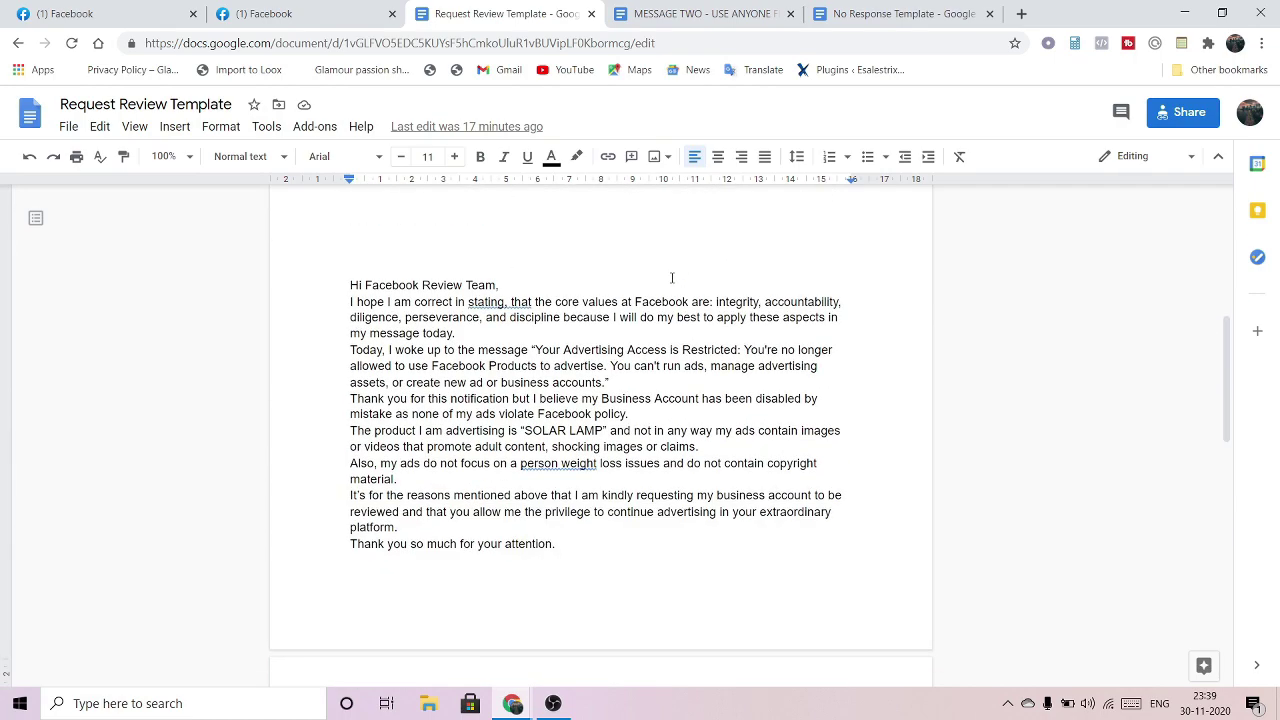
scroll(672, 278, down, 1)
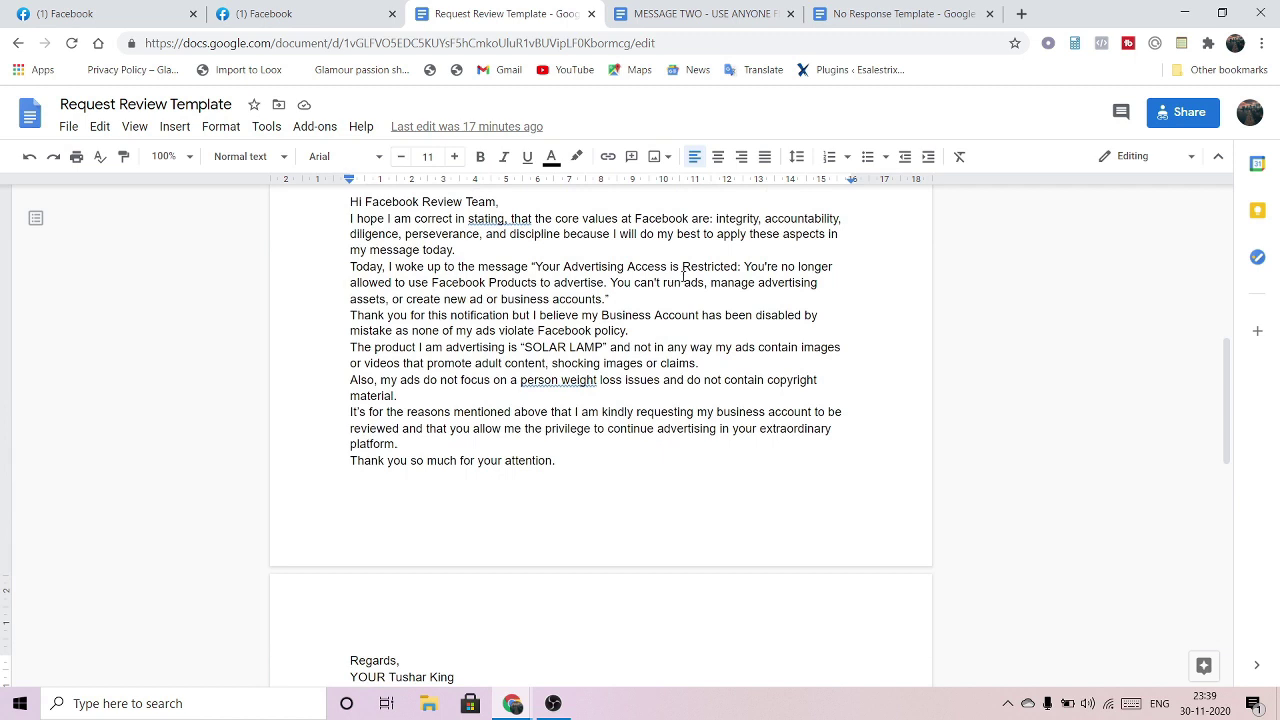
scroll(684, 278, down, 1)
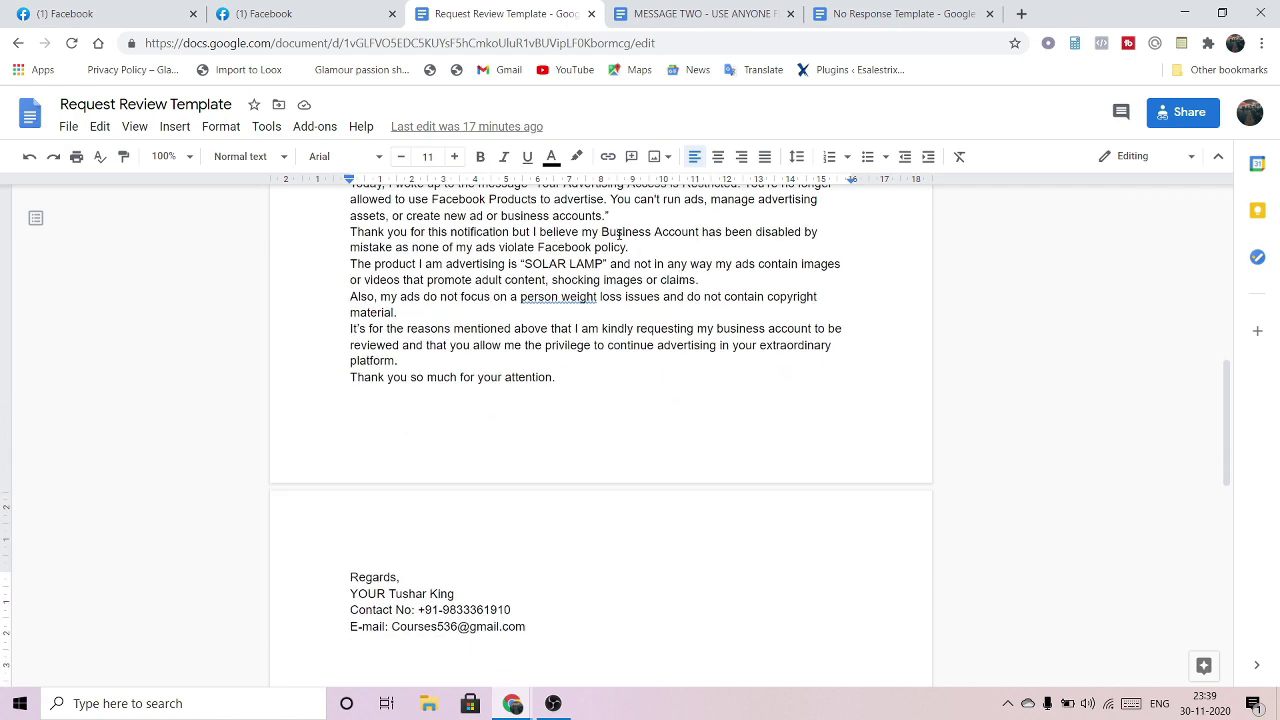
Read the alternative appeal text in the document MESSAGE TWO - USE ANYONE FROM BOTH
click(684, 12)
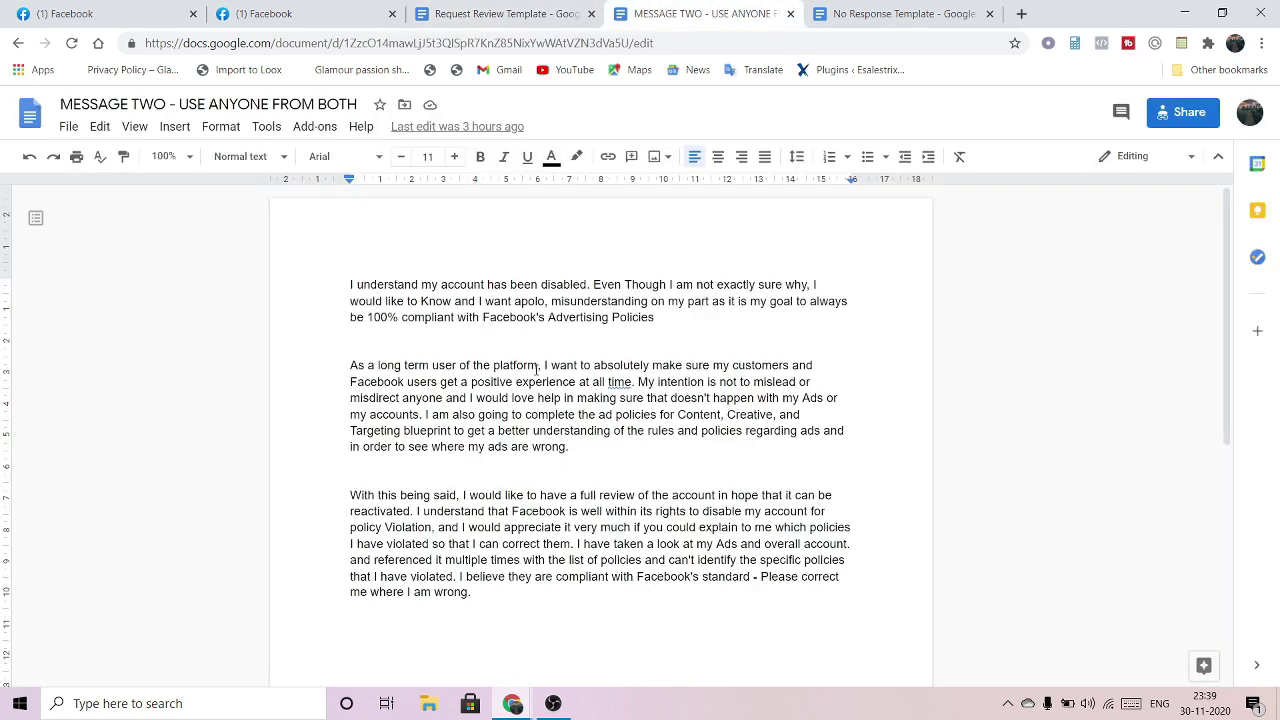
scroll(540, 372, down, 1)
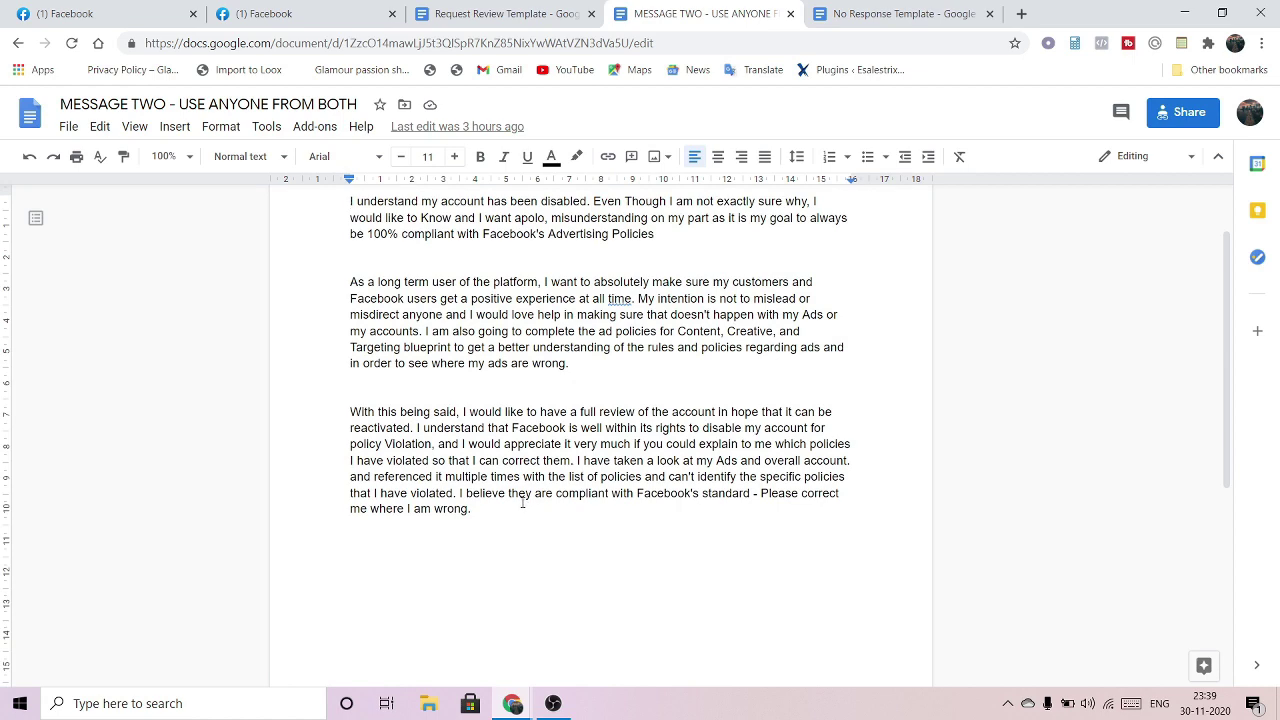
scroll(623, 299, up, 1)
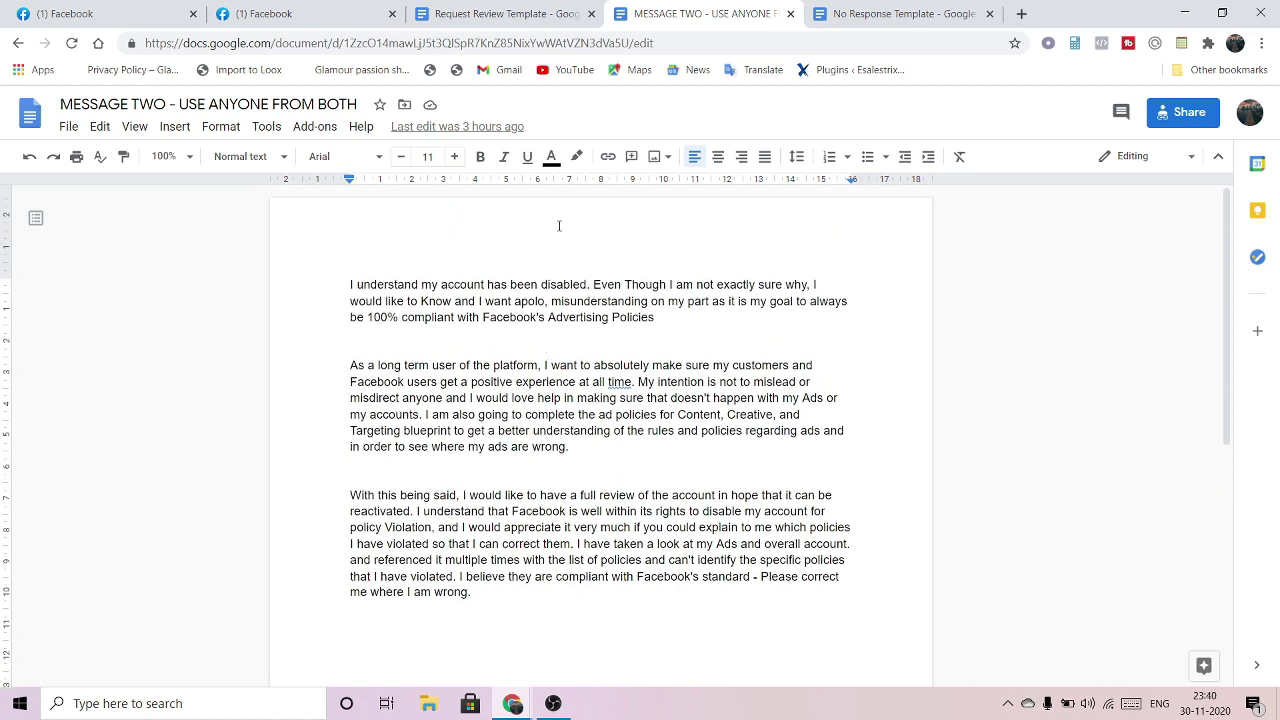
In Request Review Template, copy the whole "SOLAR LAMP" appeal message together with its Regards signature block
click(495, 13)
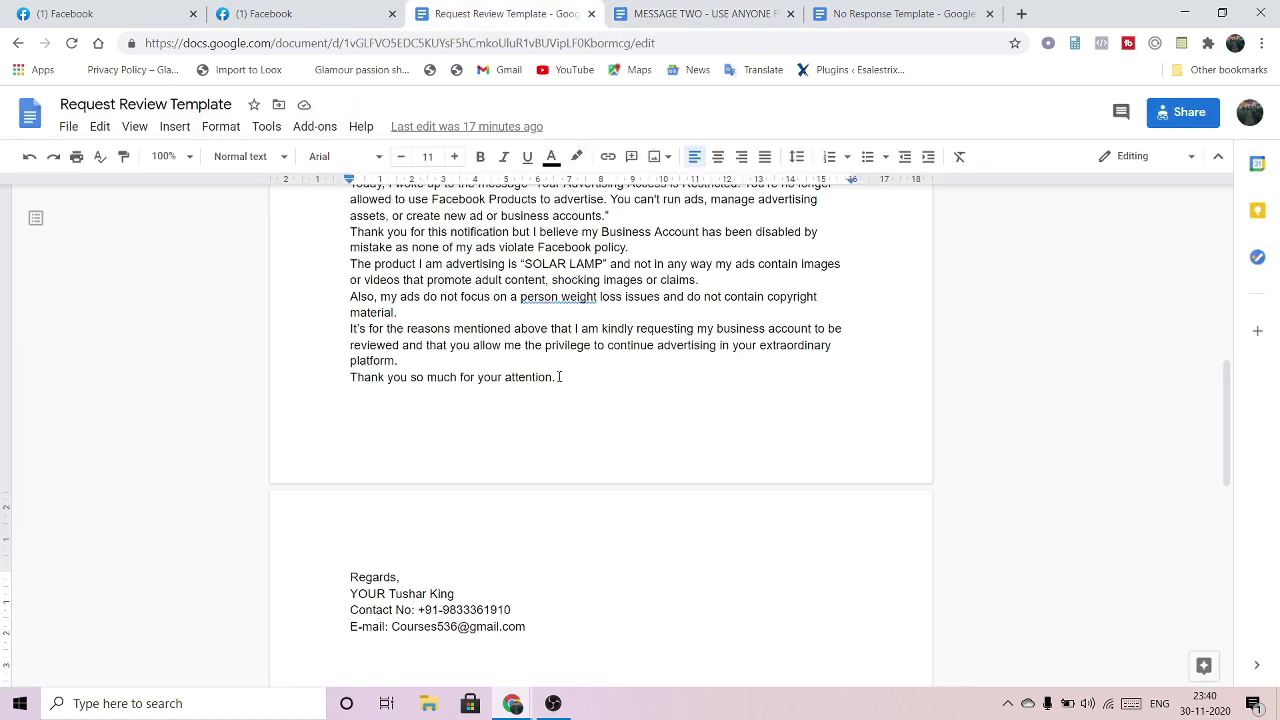
drag(526, 626, 354, 563)
key(ctrl+c)
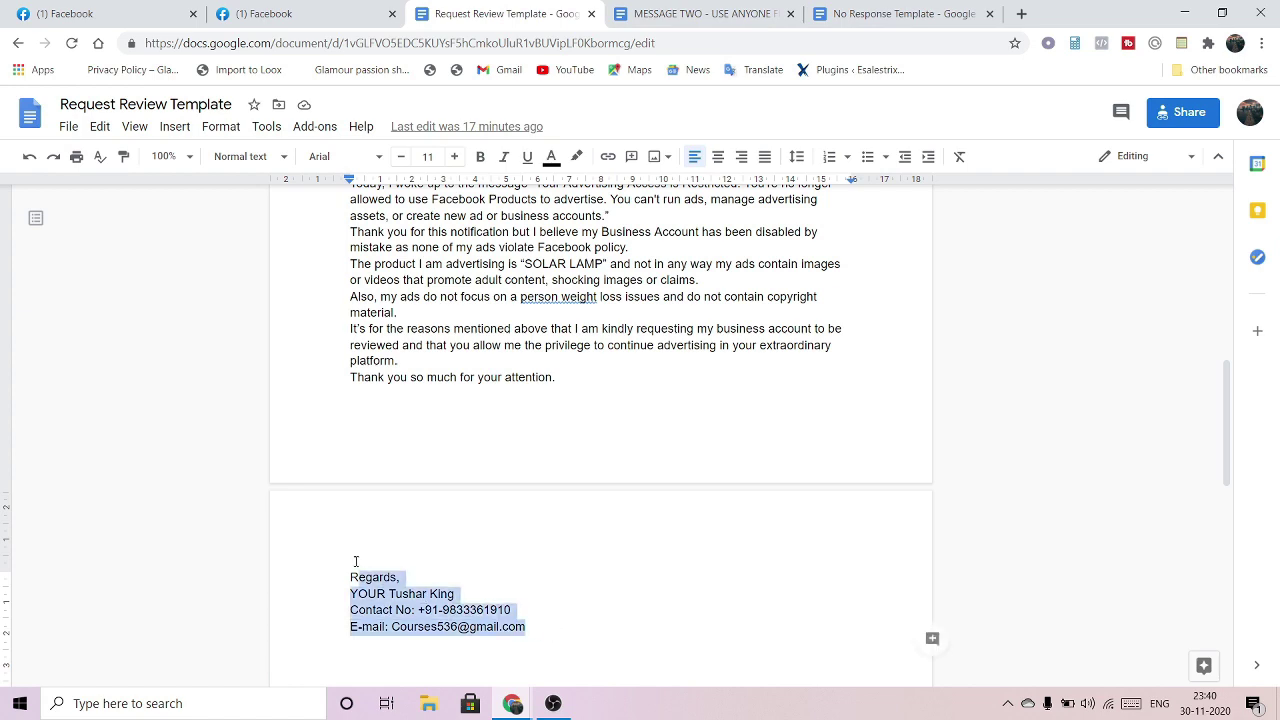
drag(334, 422, 341, 171)
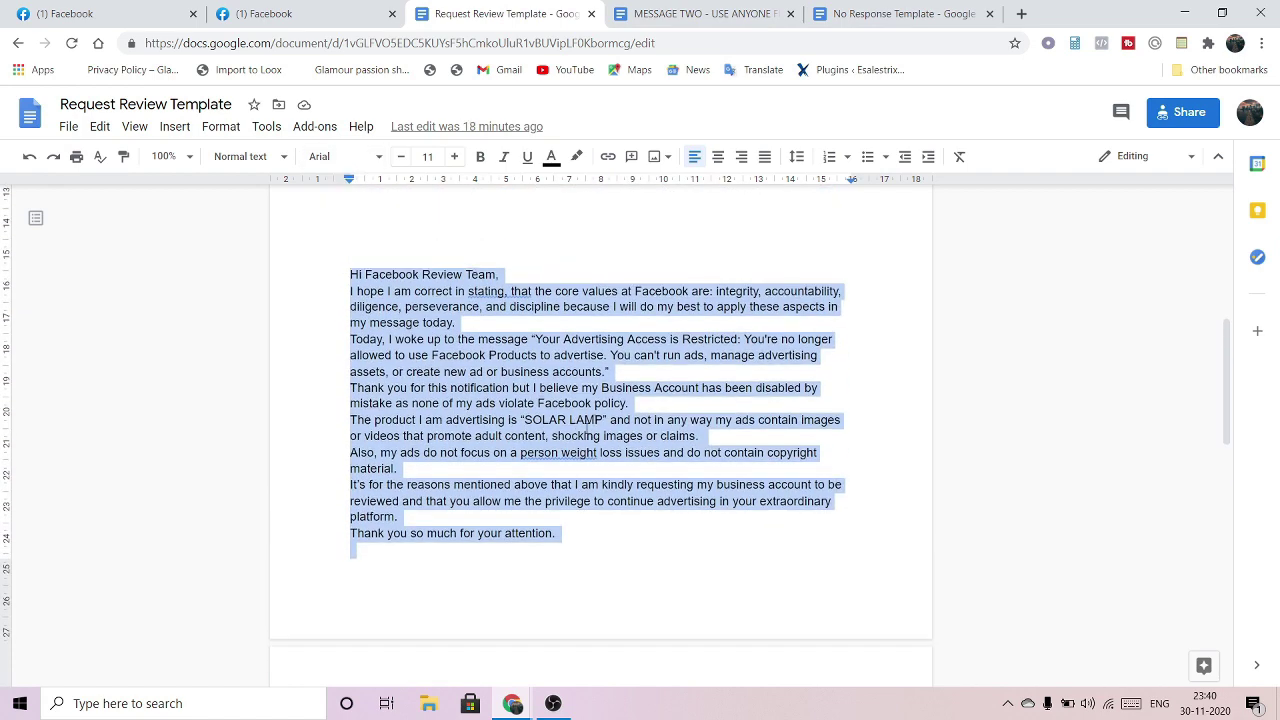
scroll(590, 428, down, 3)
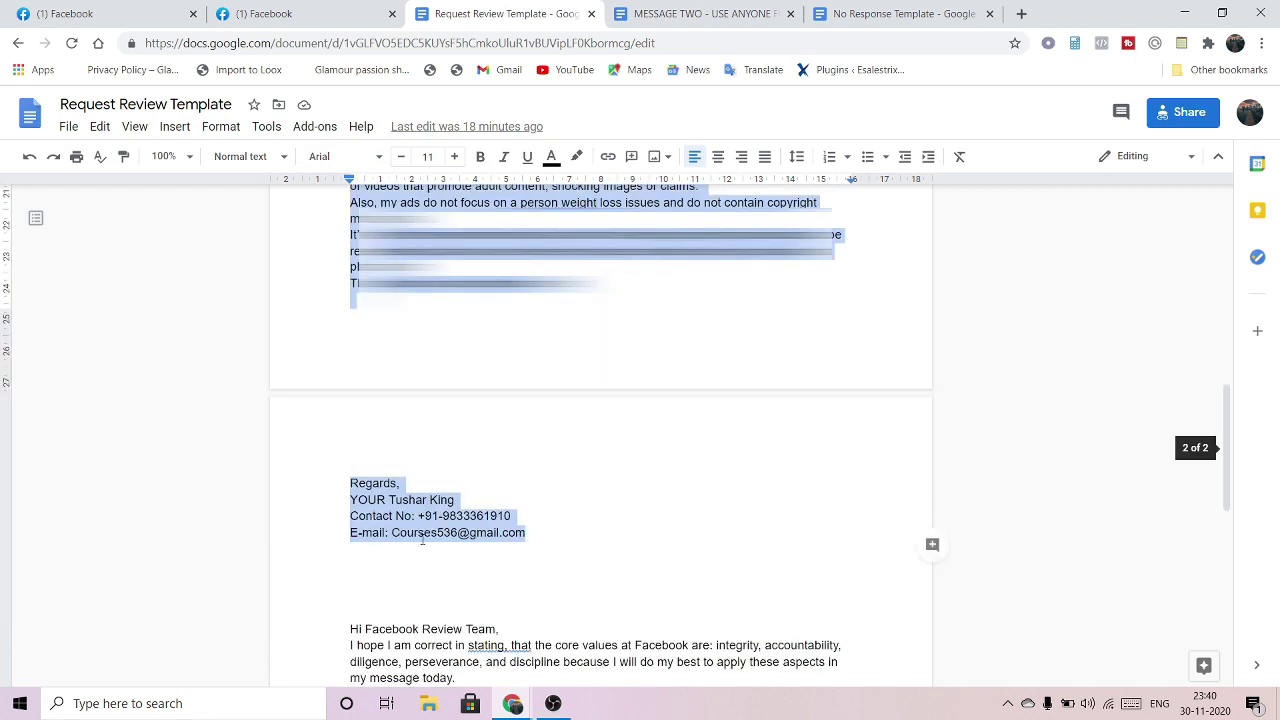
right_click(515, 240)
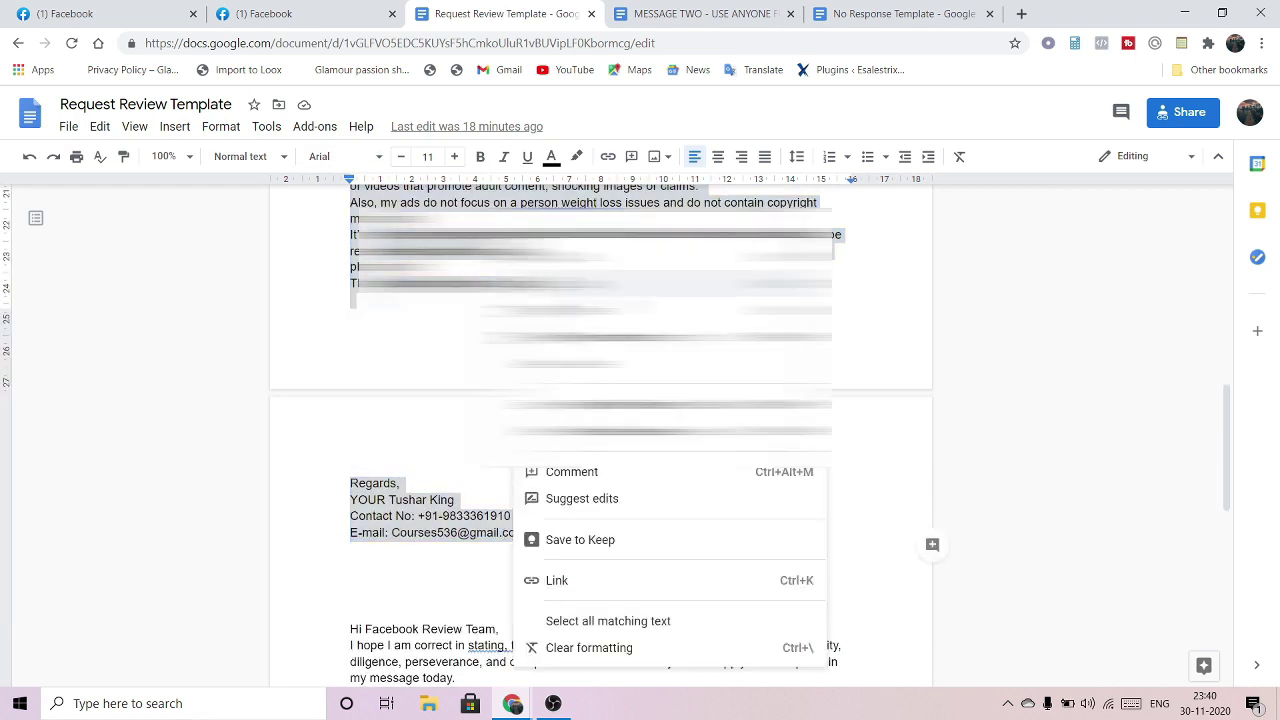
click(570, 282)
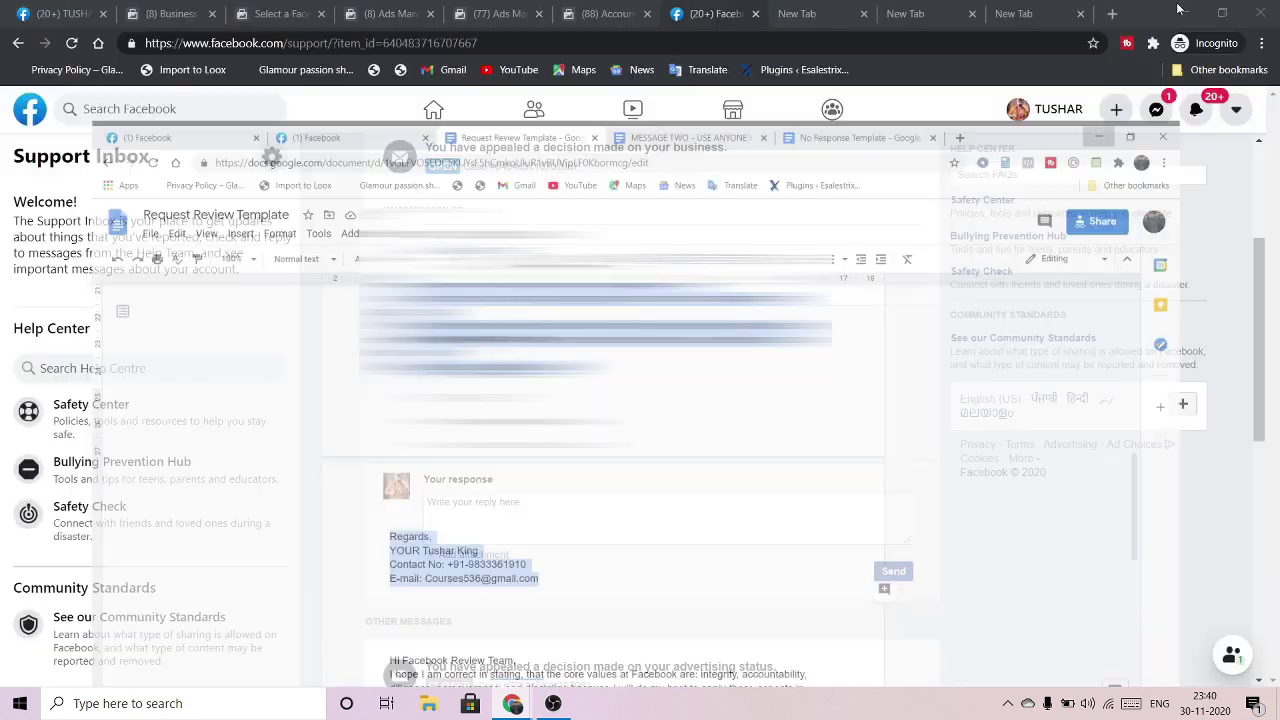
Return to the Facebook support case, send the copied "SOLAR LAMP" appeal message as the response, and reload the case page
click(1184, 13)
click(515, 510)
right_click(516, 512)
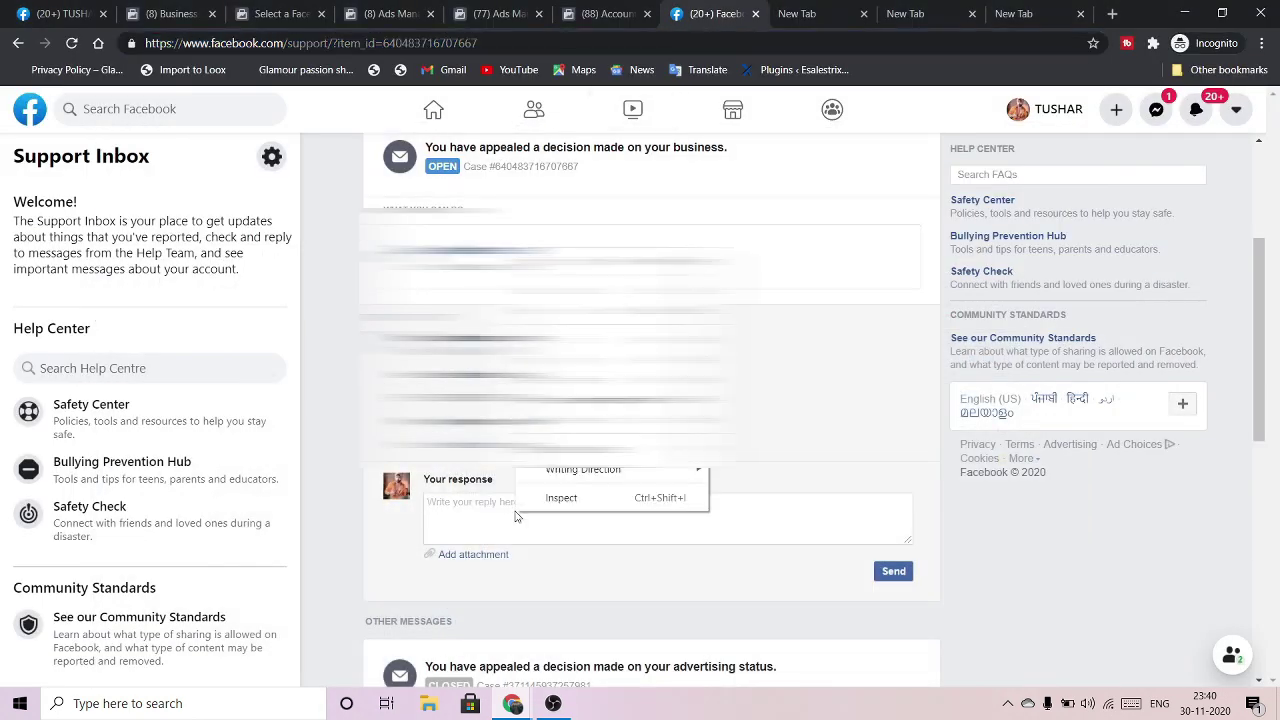
key(ctrl+v)
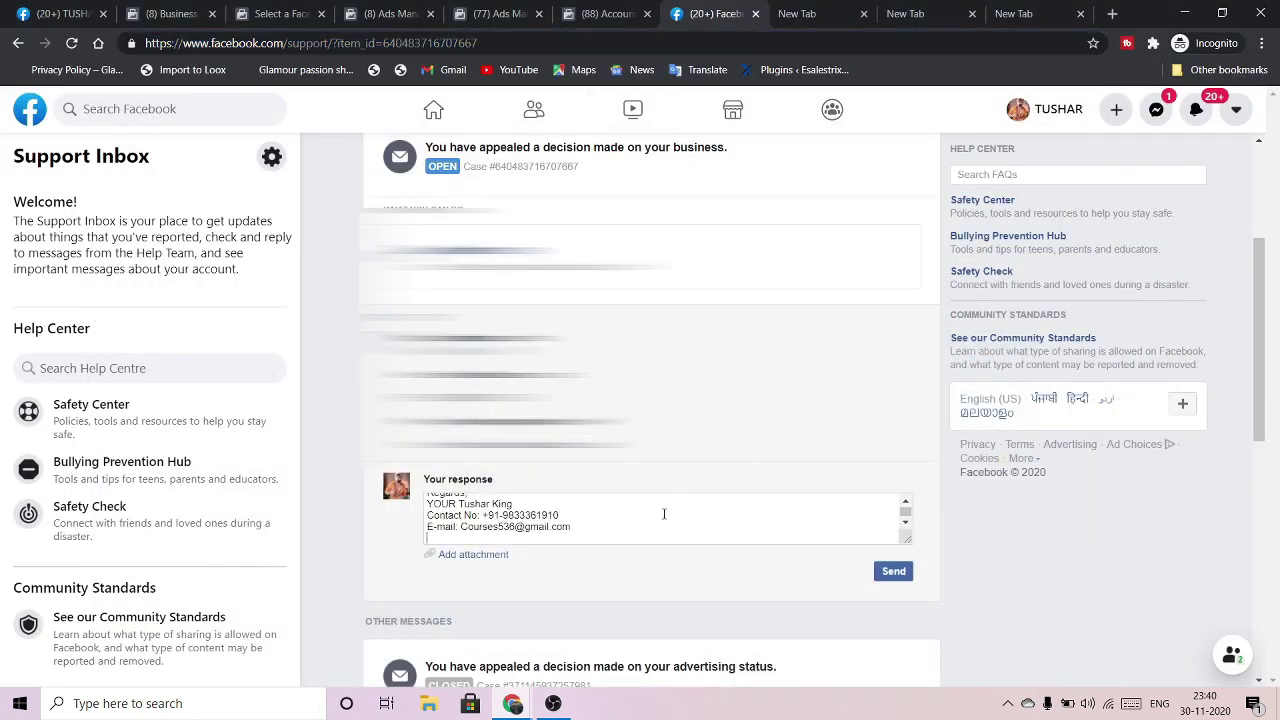
click(893, 571)
key(F5)
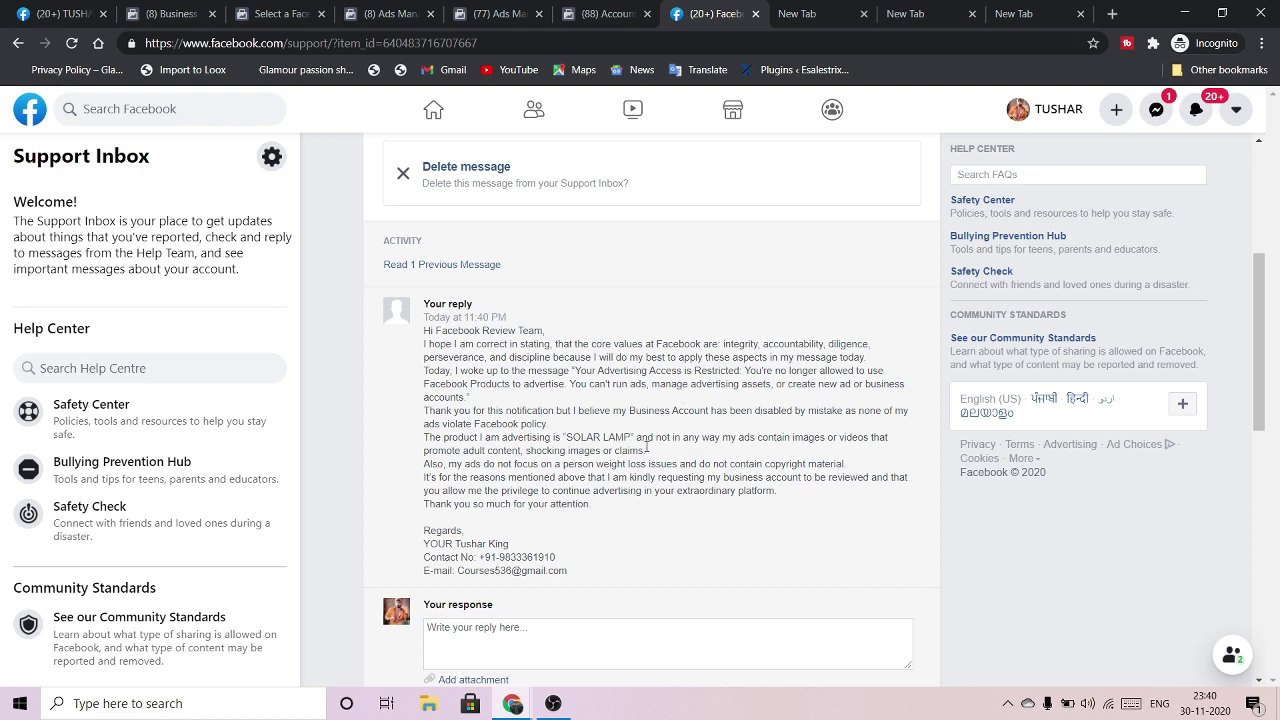
Switch back to the template documents, review both appeal messages again, and open No Response Template to read its follow-up message
mouse_move(512, 703)
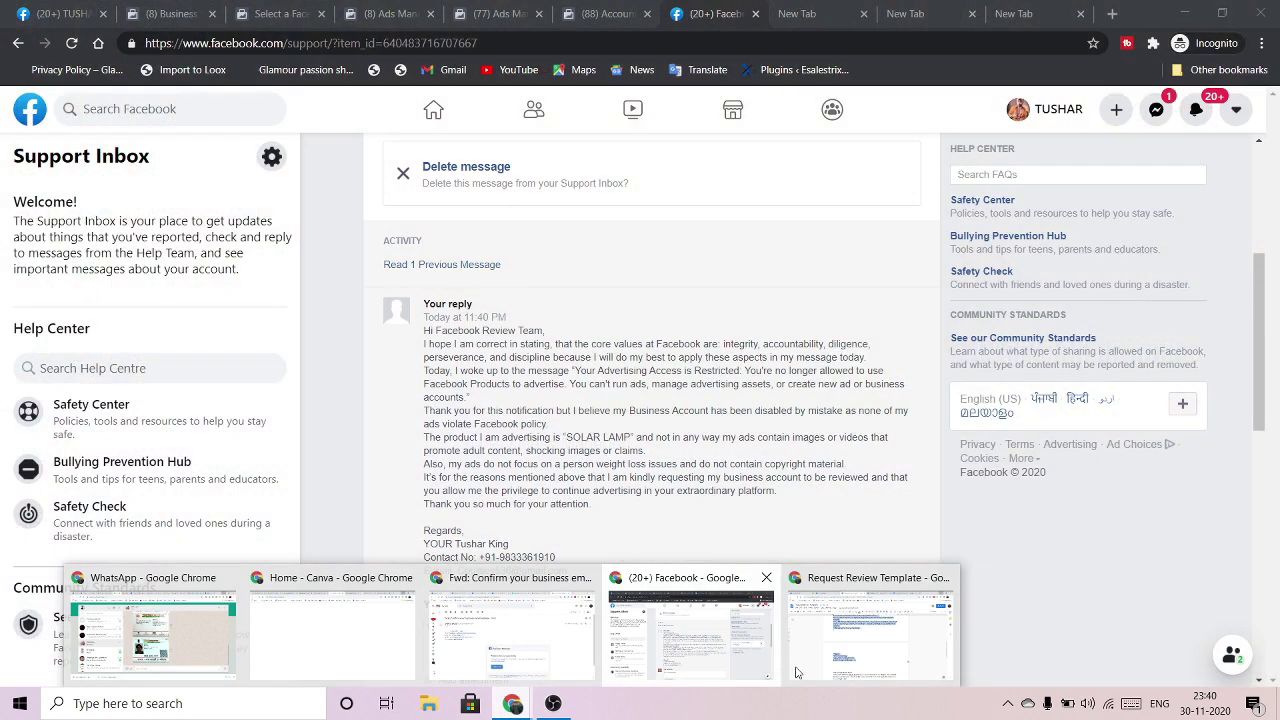
click(850, 640)
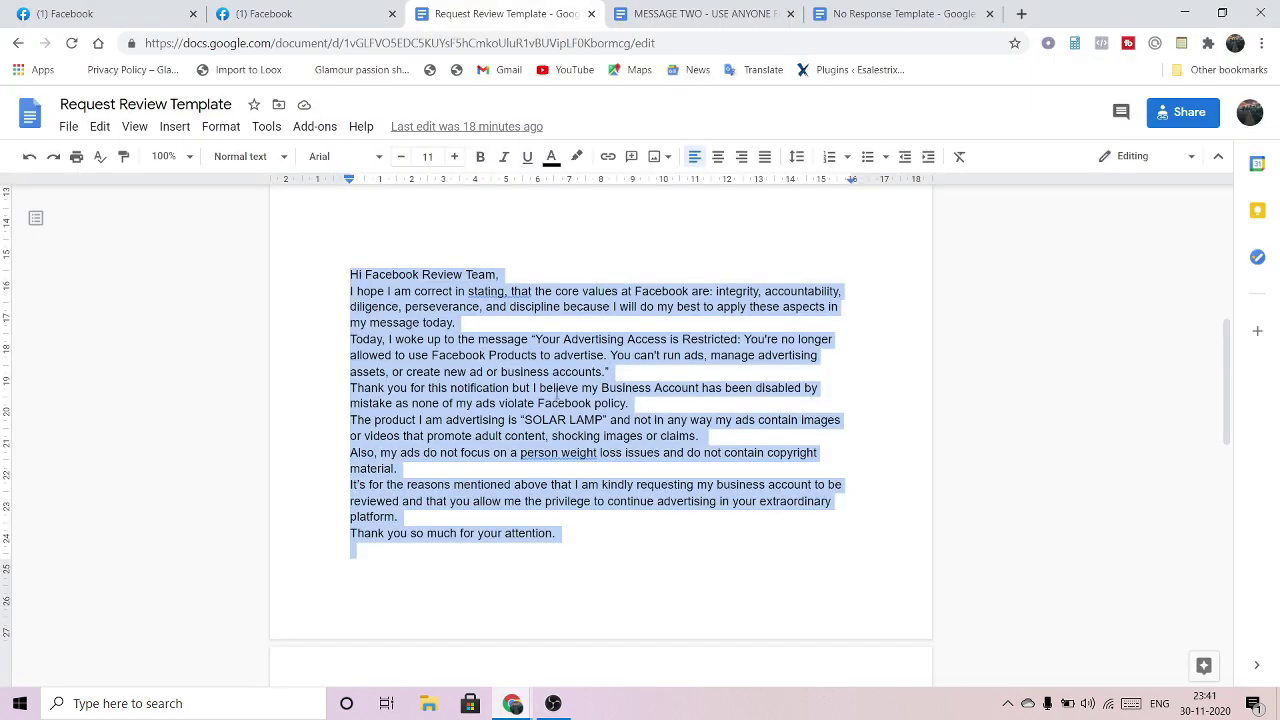
click(650, 10)
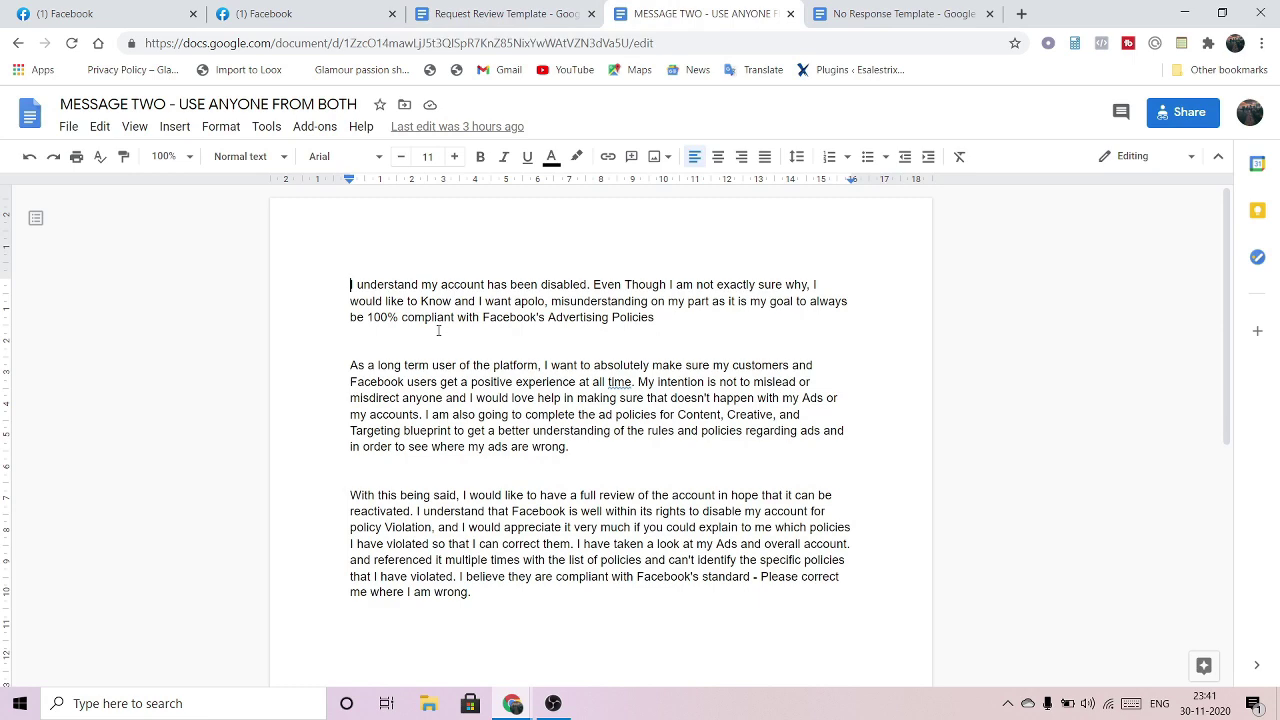
click(500, 13)
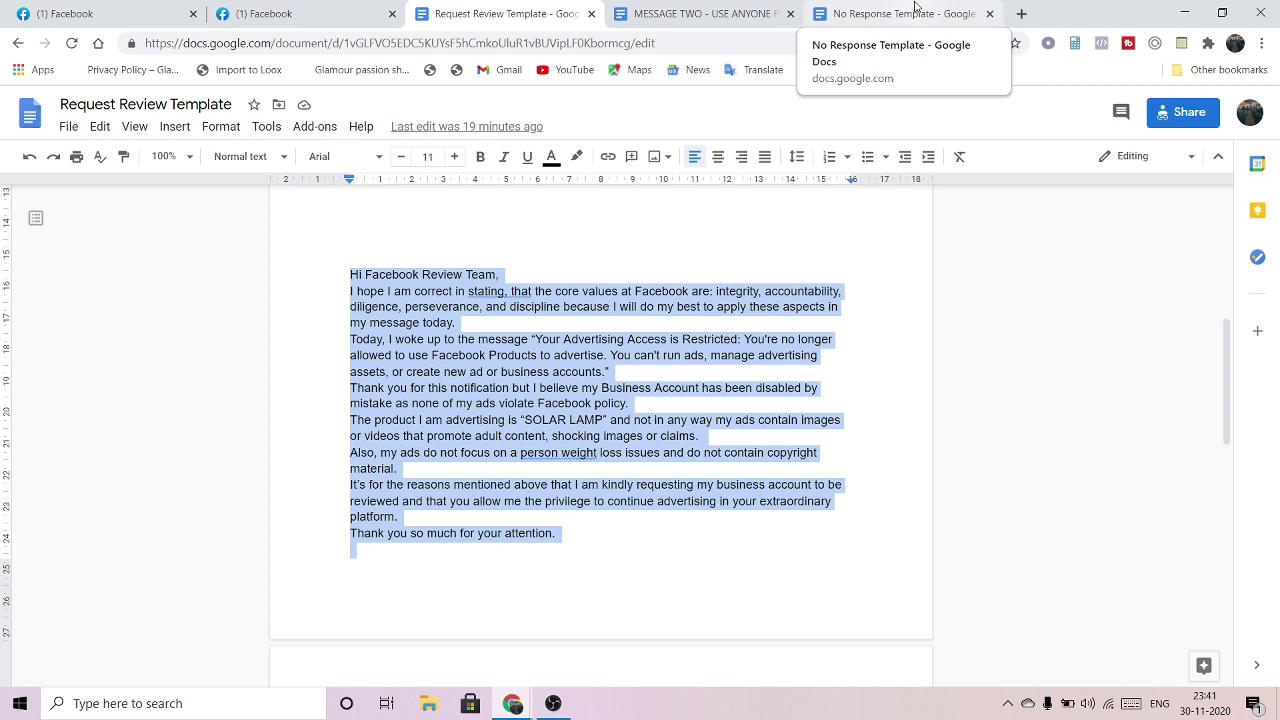
click(915, 13)
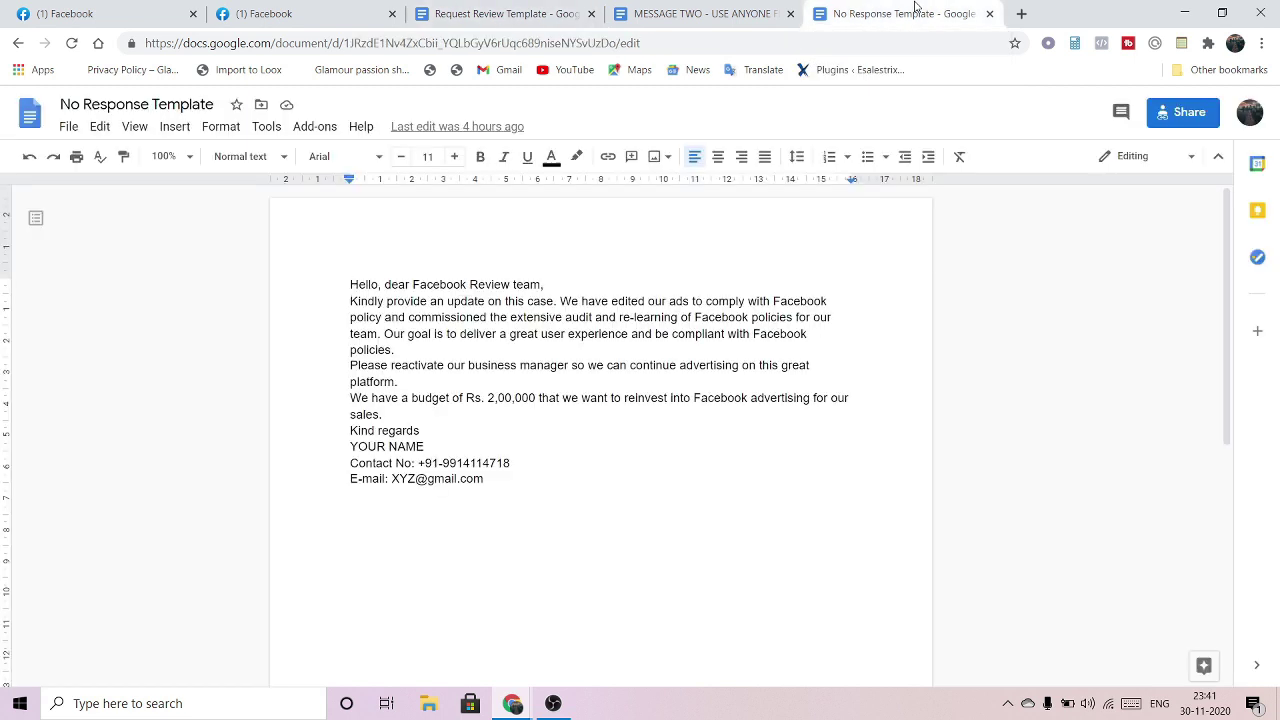